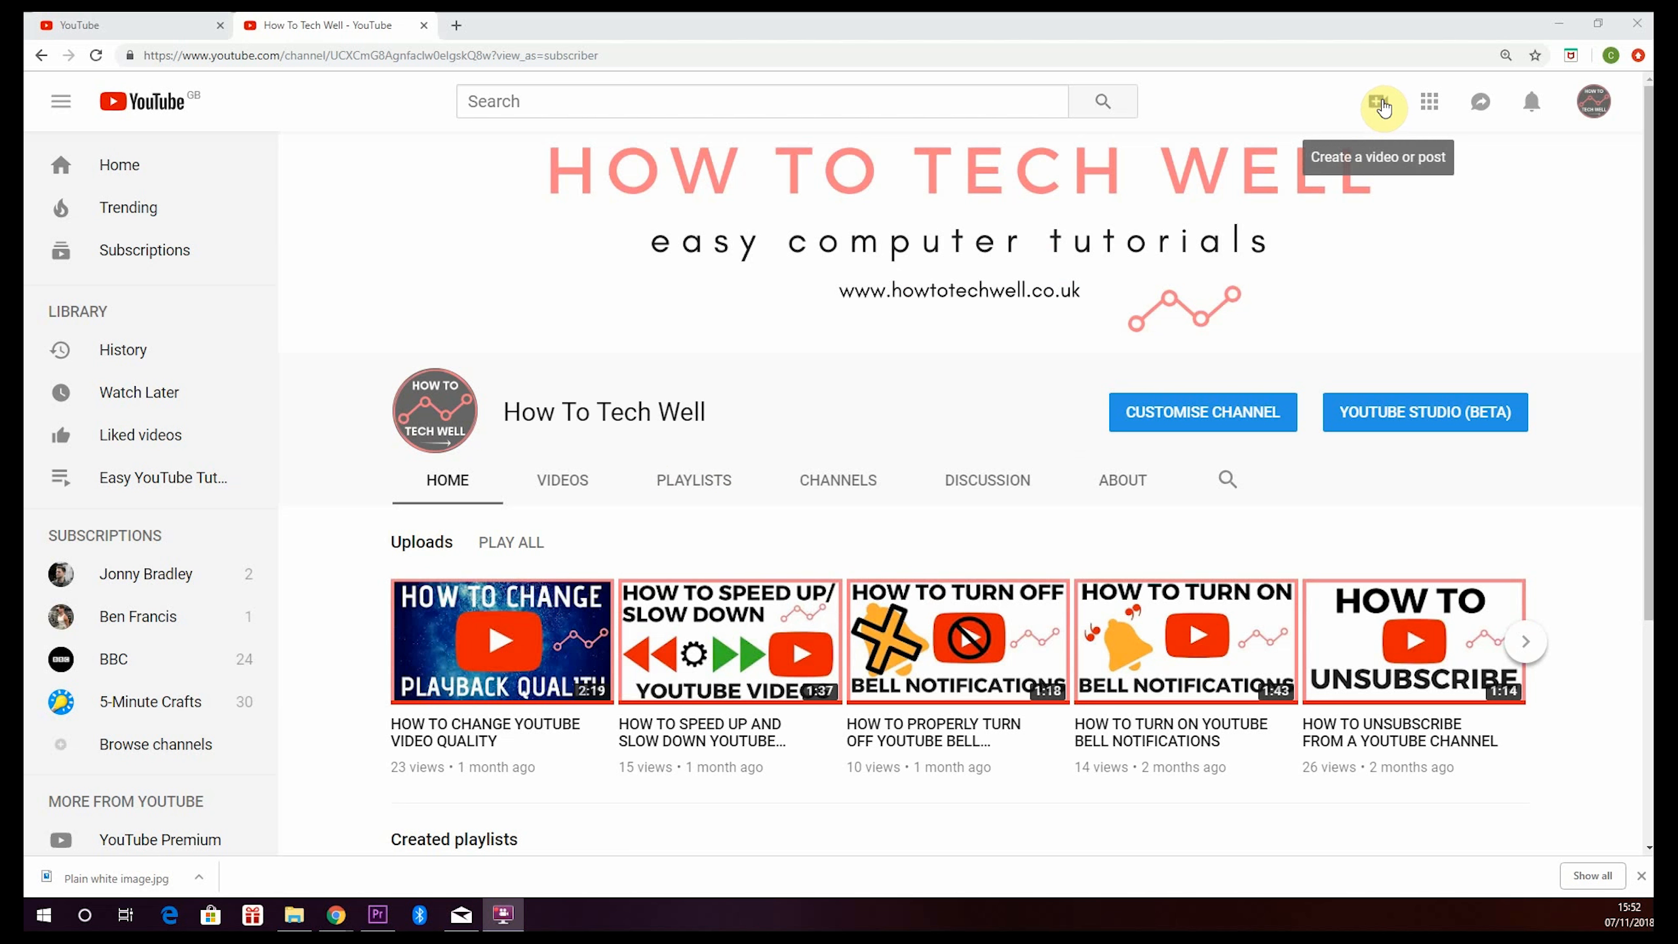
Start a new video upload with the file "How to add or change a YouTube video thumbnail.mp4" from its project folder
{"action": "left_click", "coordinate": [1382, 105]}
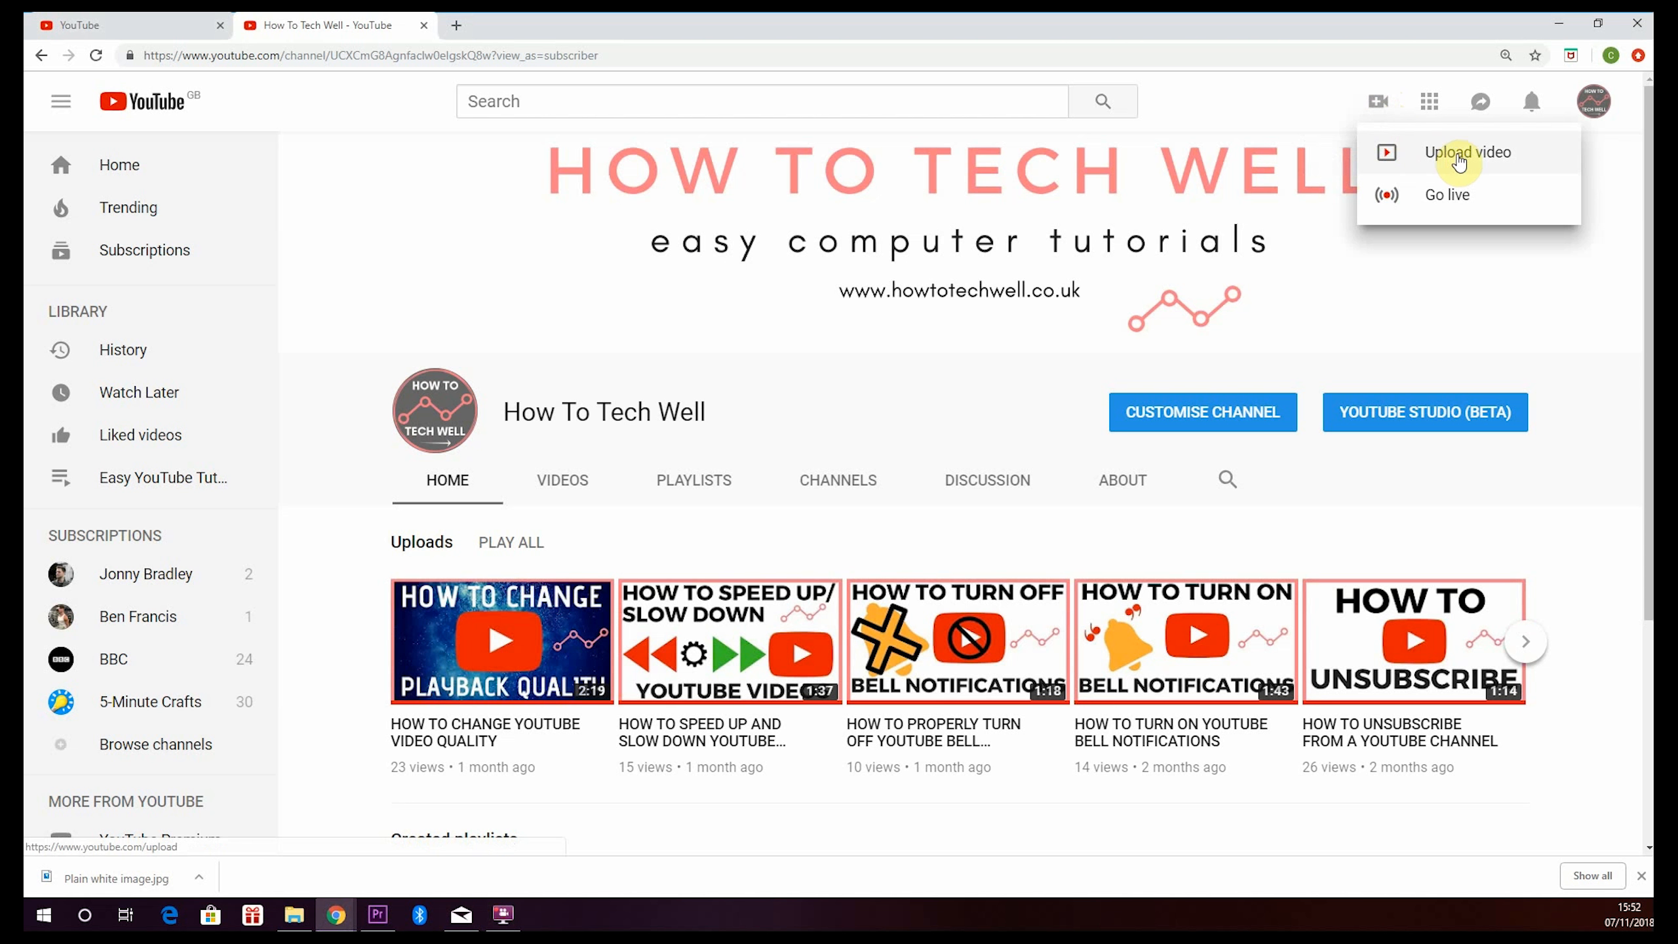
{"action": "left_click", "coordinate": [1467, 159]}
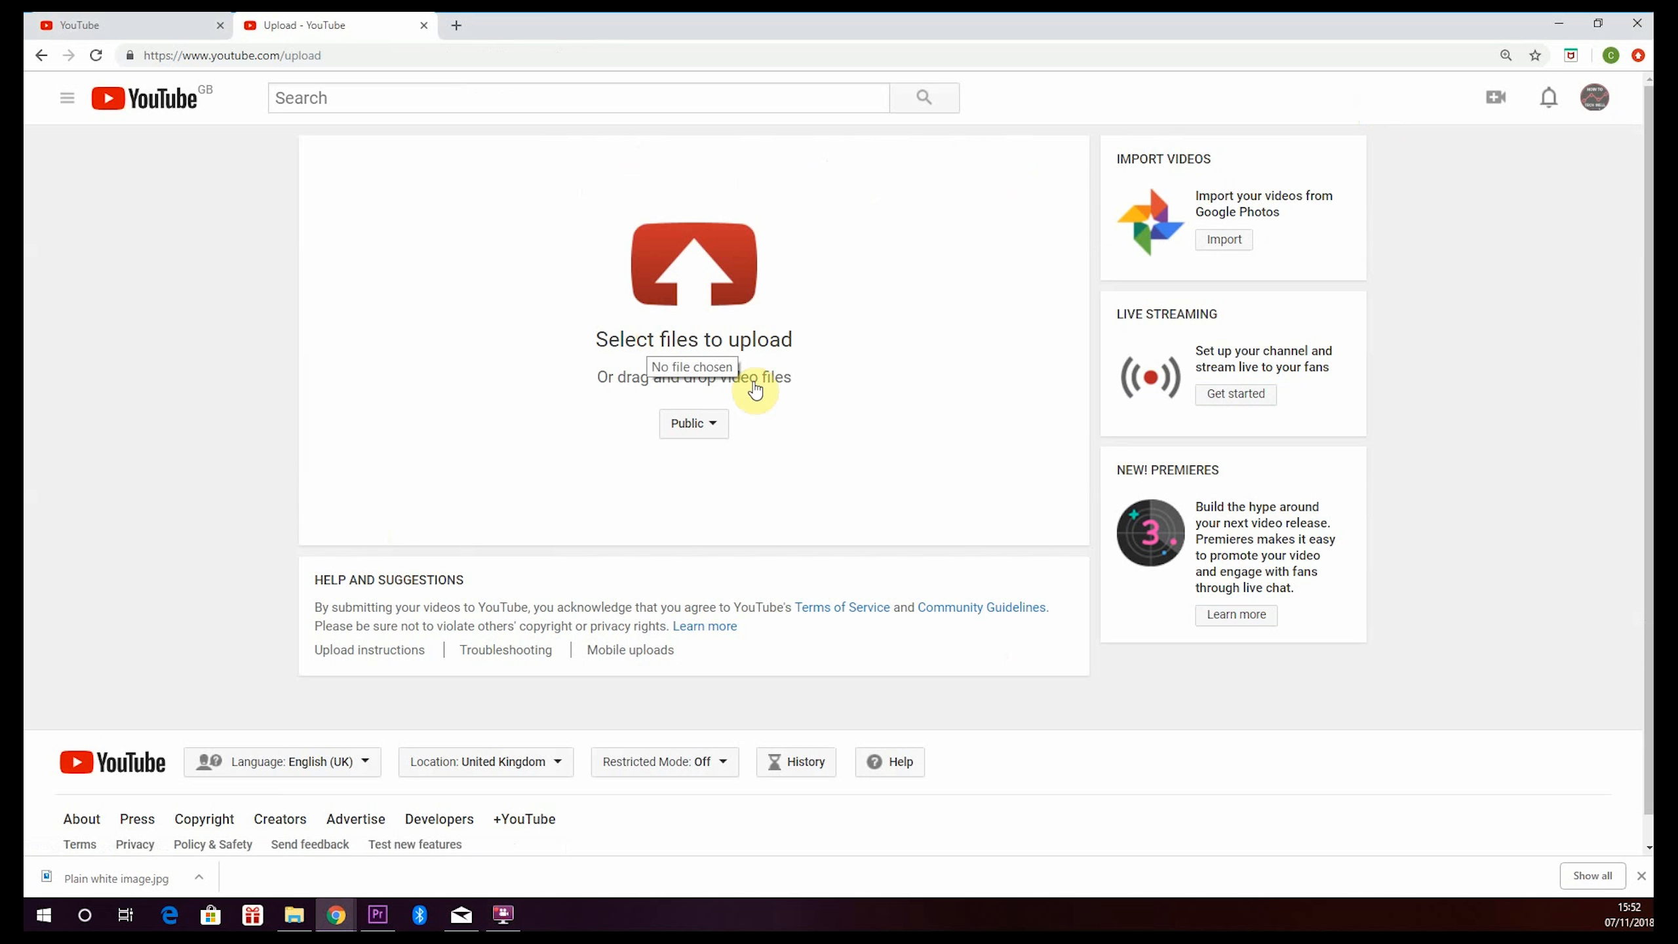
{"action": "left_click", "coordinate": [290, 917]}
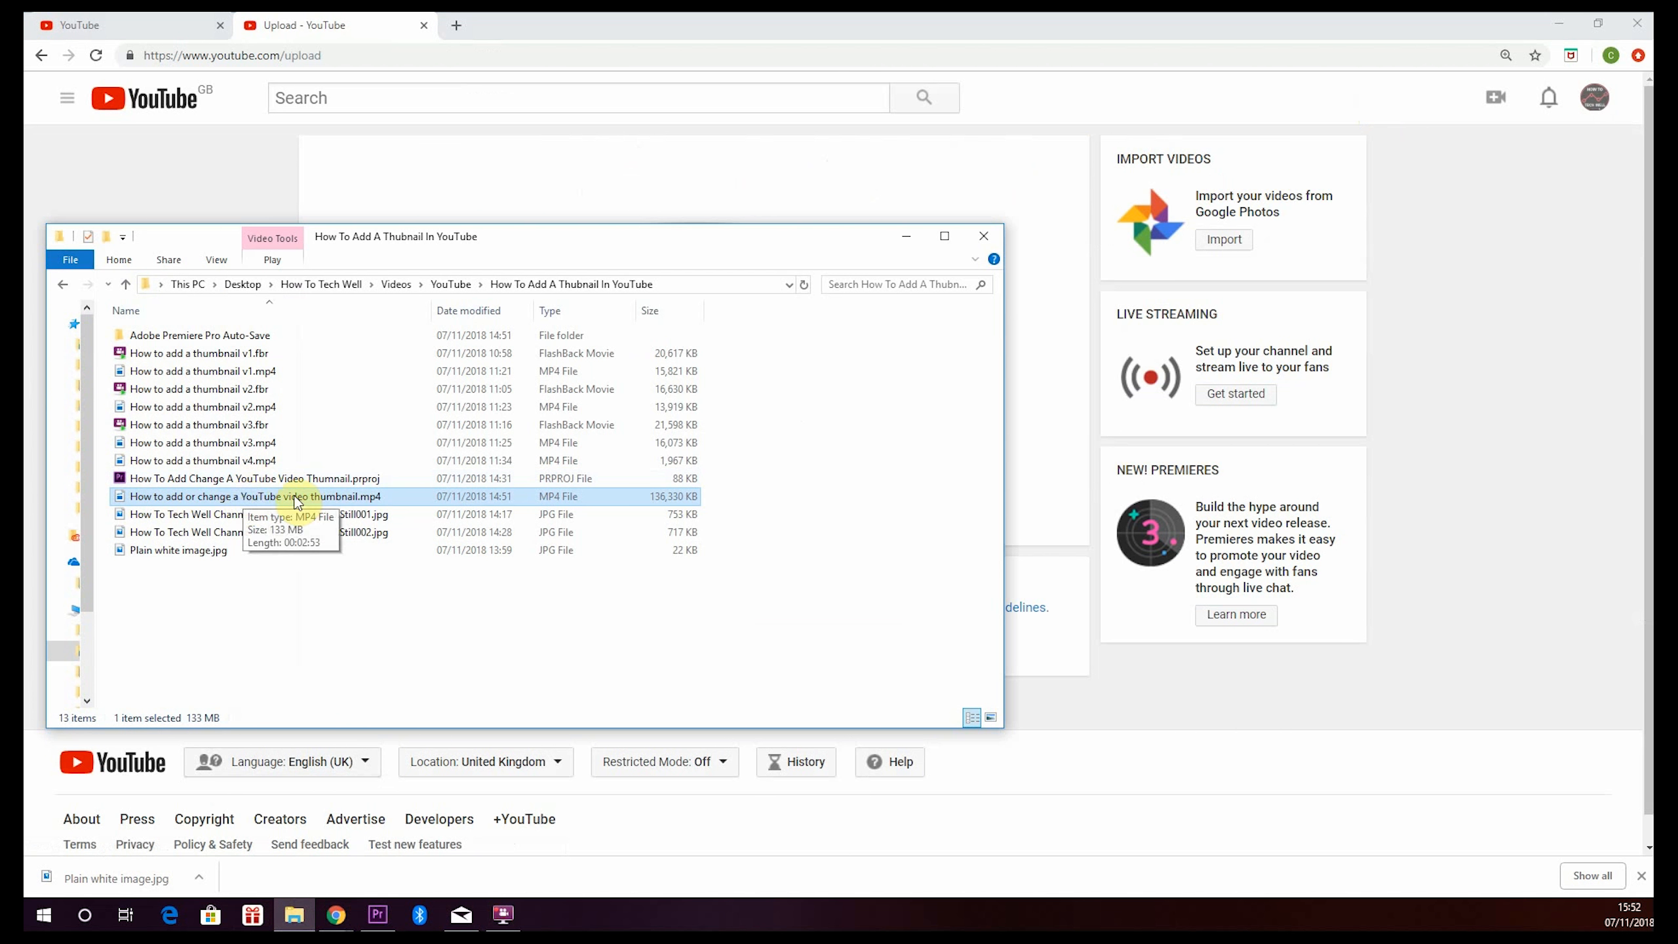
{"action": "left_click", "coordinate": [250, 502]}
{"action": "left_click_drag", "start_coordinate": [250, 502], "coordinate": [601, 194]}
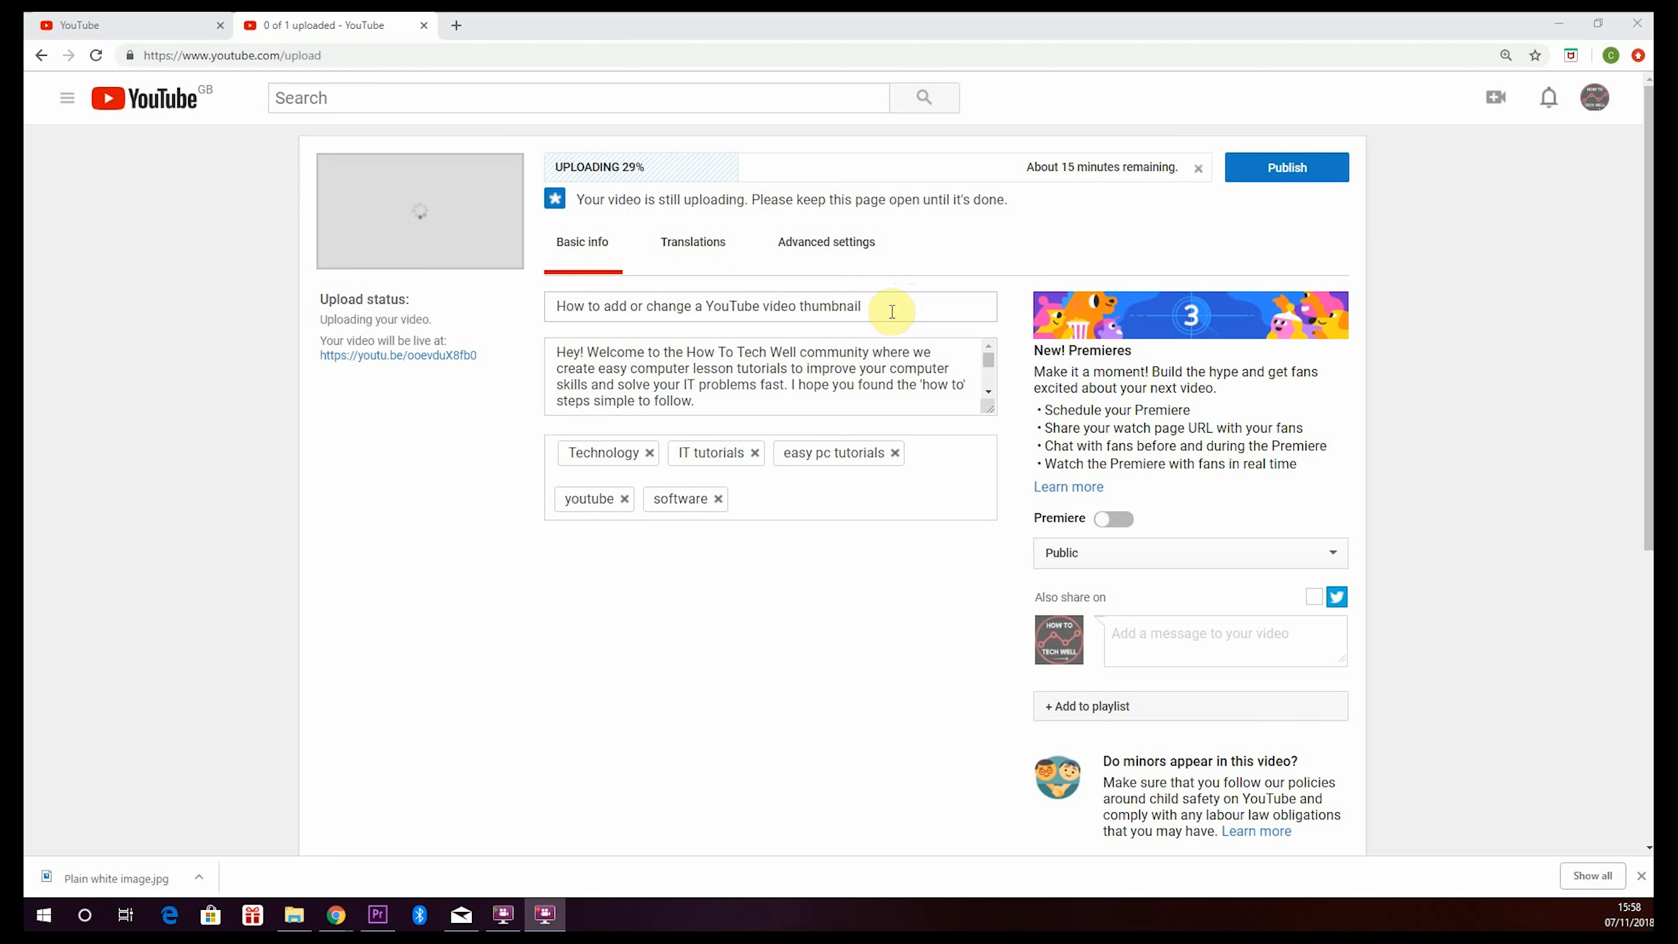
Review the uploading video's title, description and tags in its basic info
{"action": "left_click_drag", "start_coordinate": [885, 307], "coordinate": [493, 309]}
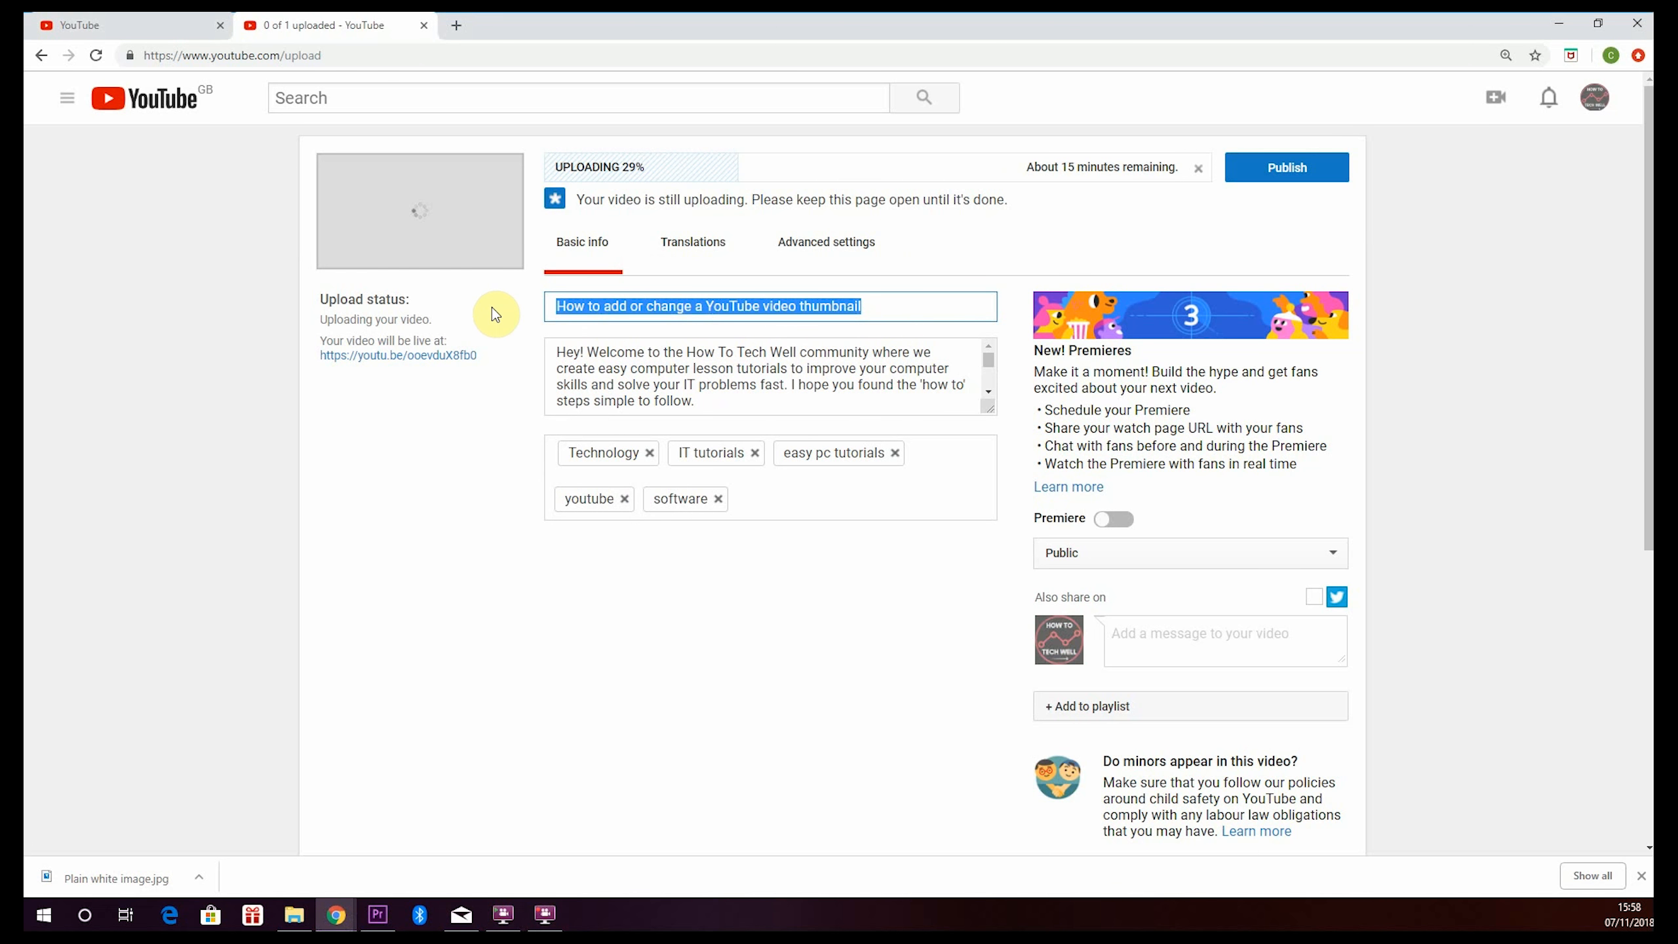
{"action": "left_click_drag", "start_coordinate": [719, 402], "coordinate": [553, 337]}
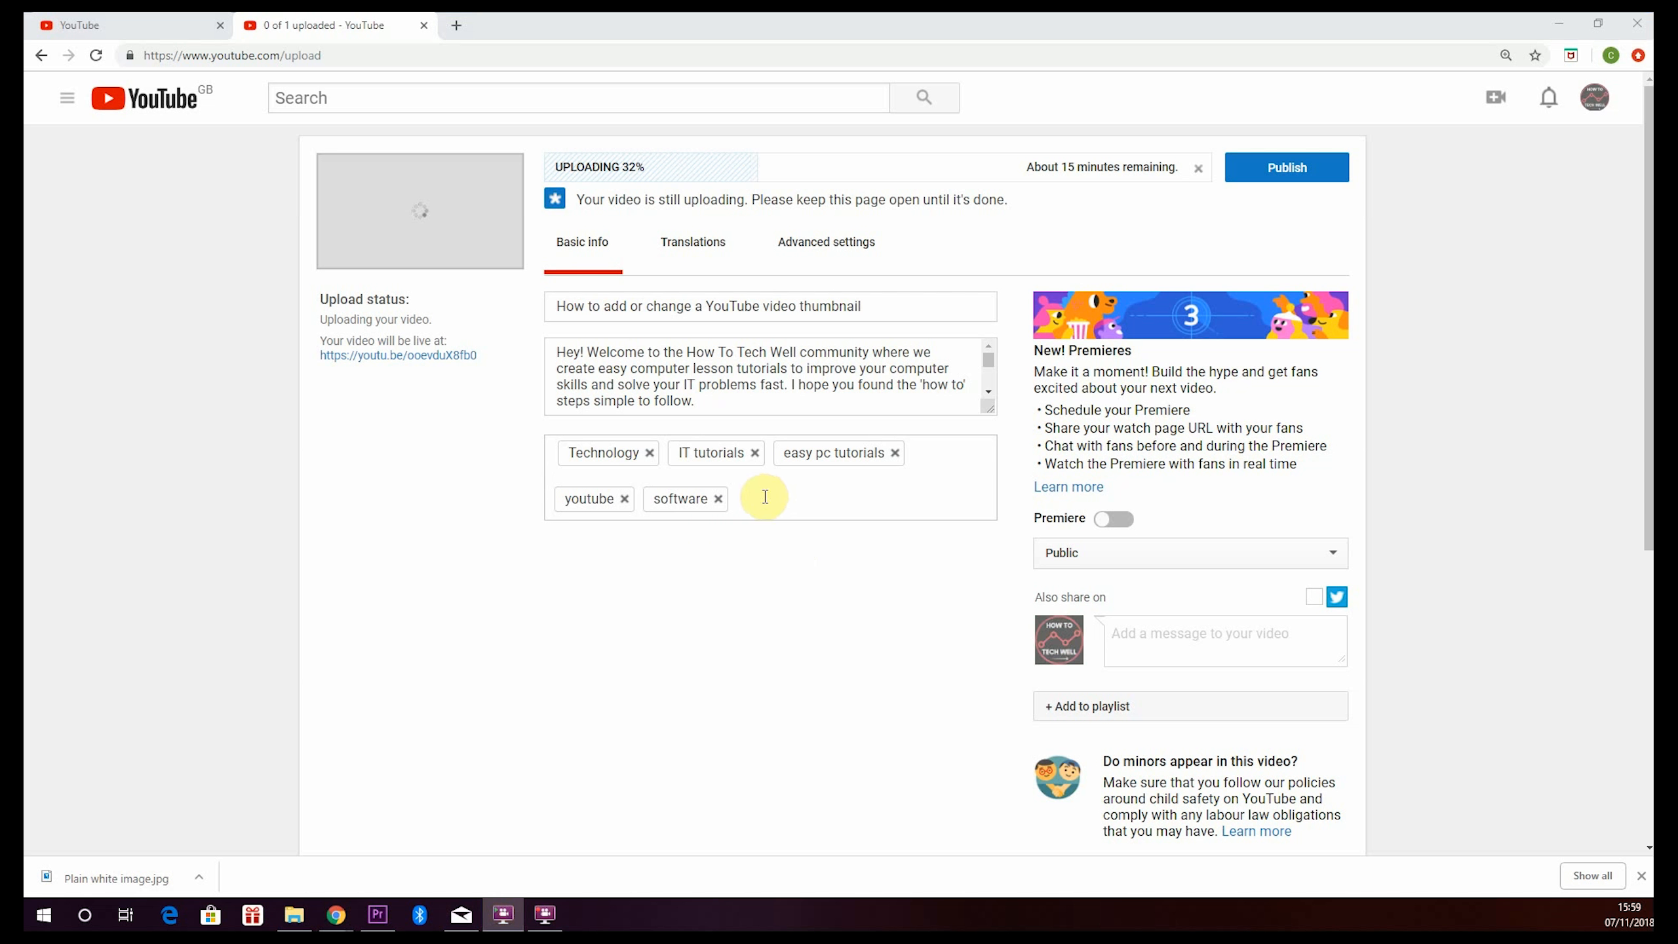
{"action": "left_click", "coordinate": [765, 496]}
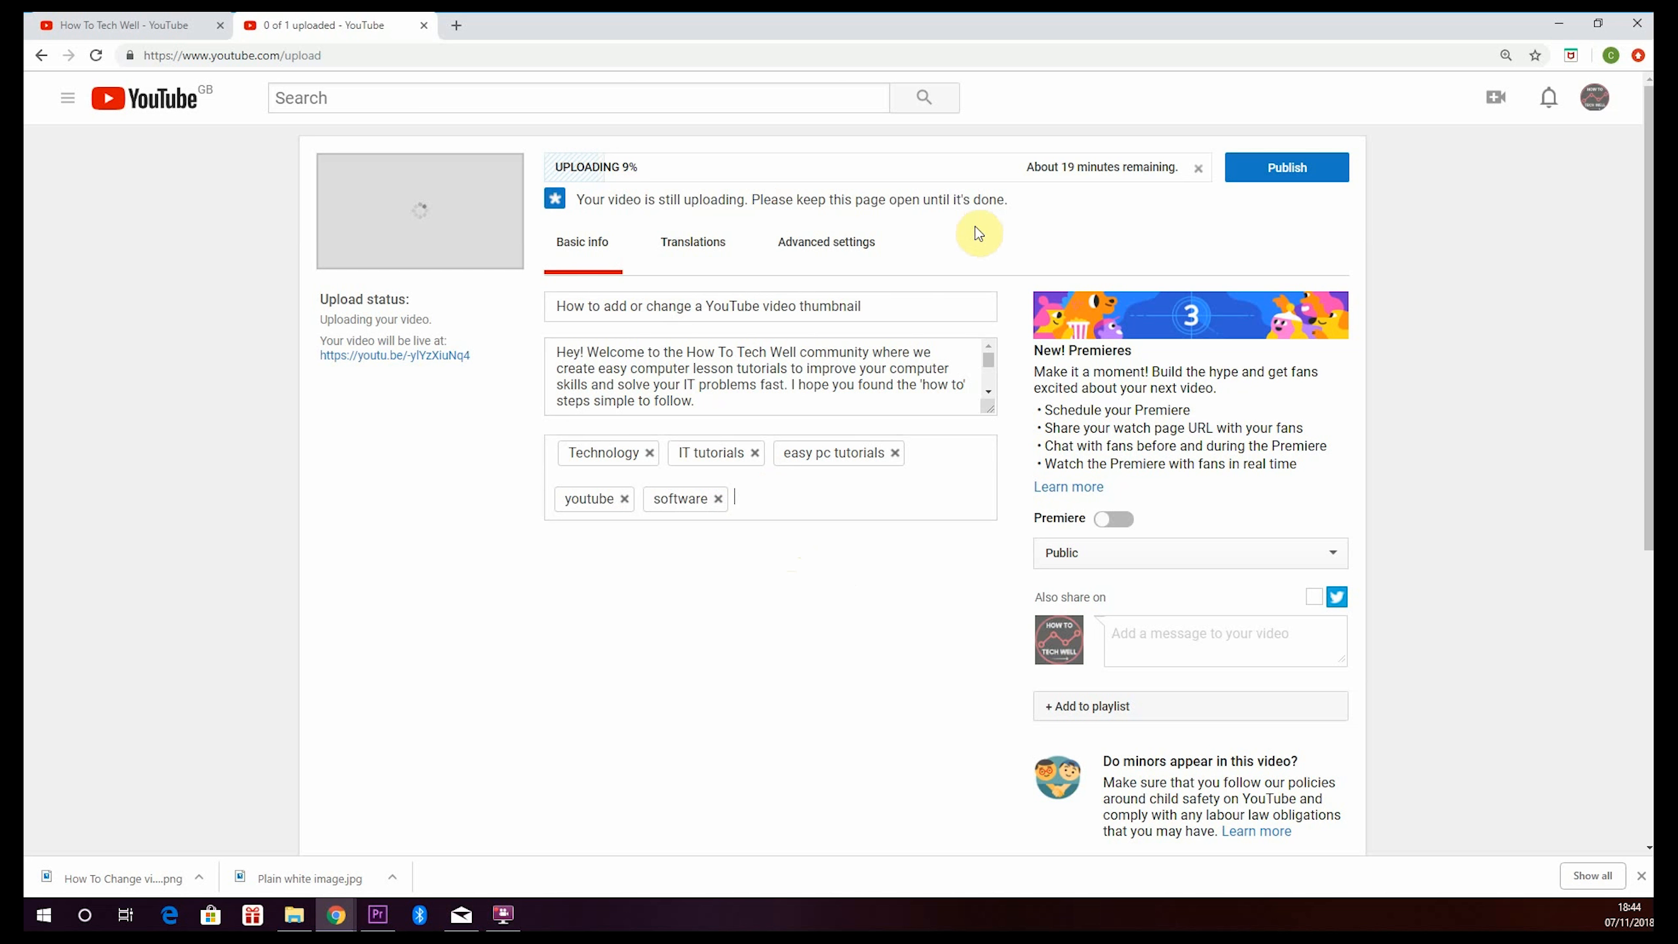
{"action": "left_click", "coordinate": [756, 374]}
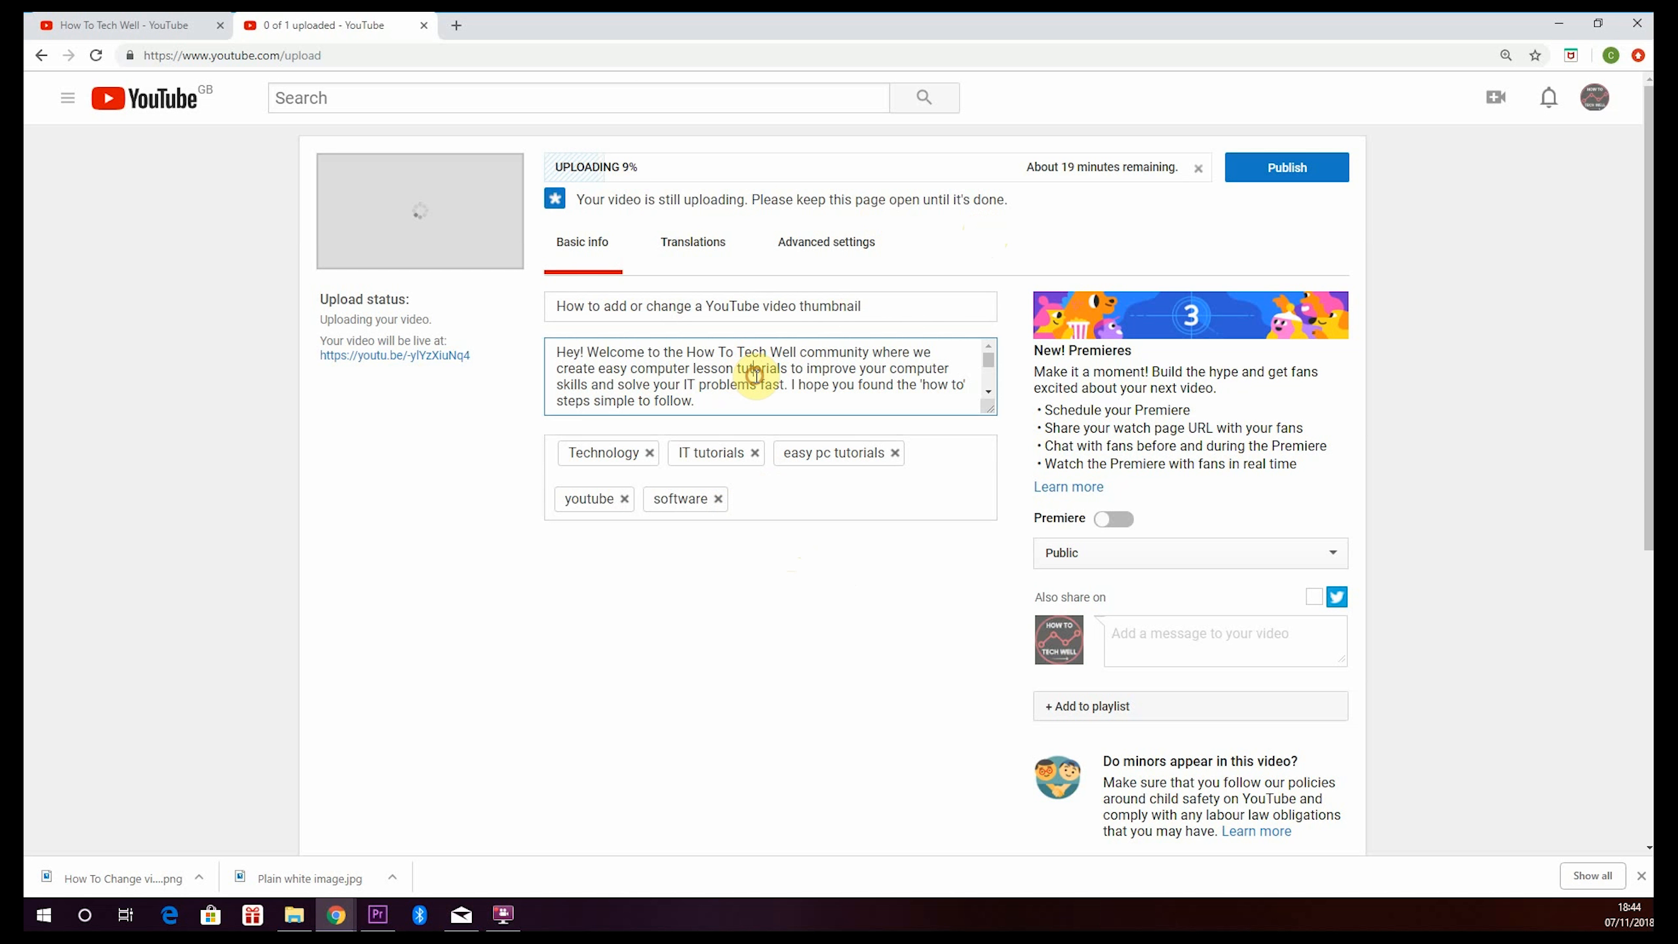
{"action": "left_click_drag", "start_coordinate": [889, 307], "coordinate": [505, 292]}
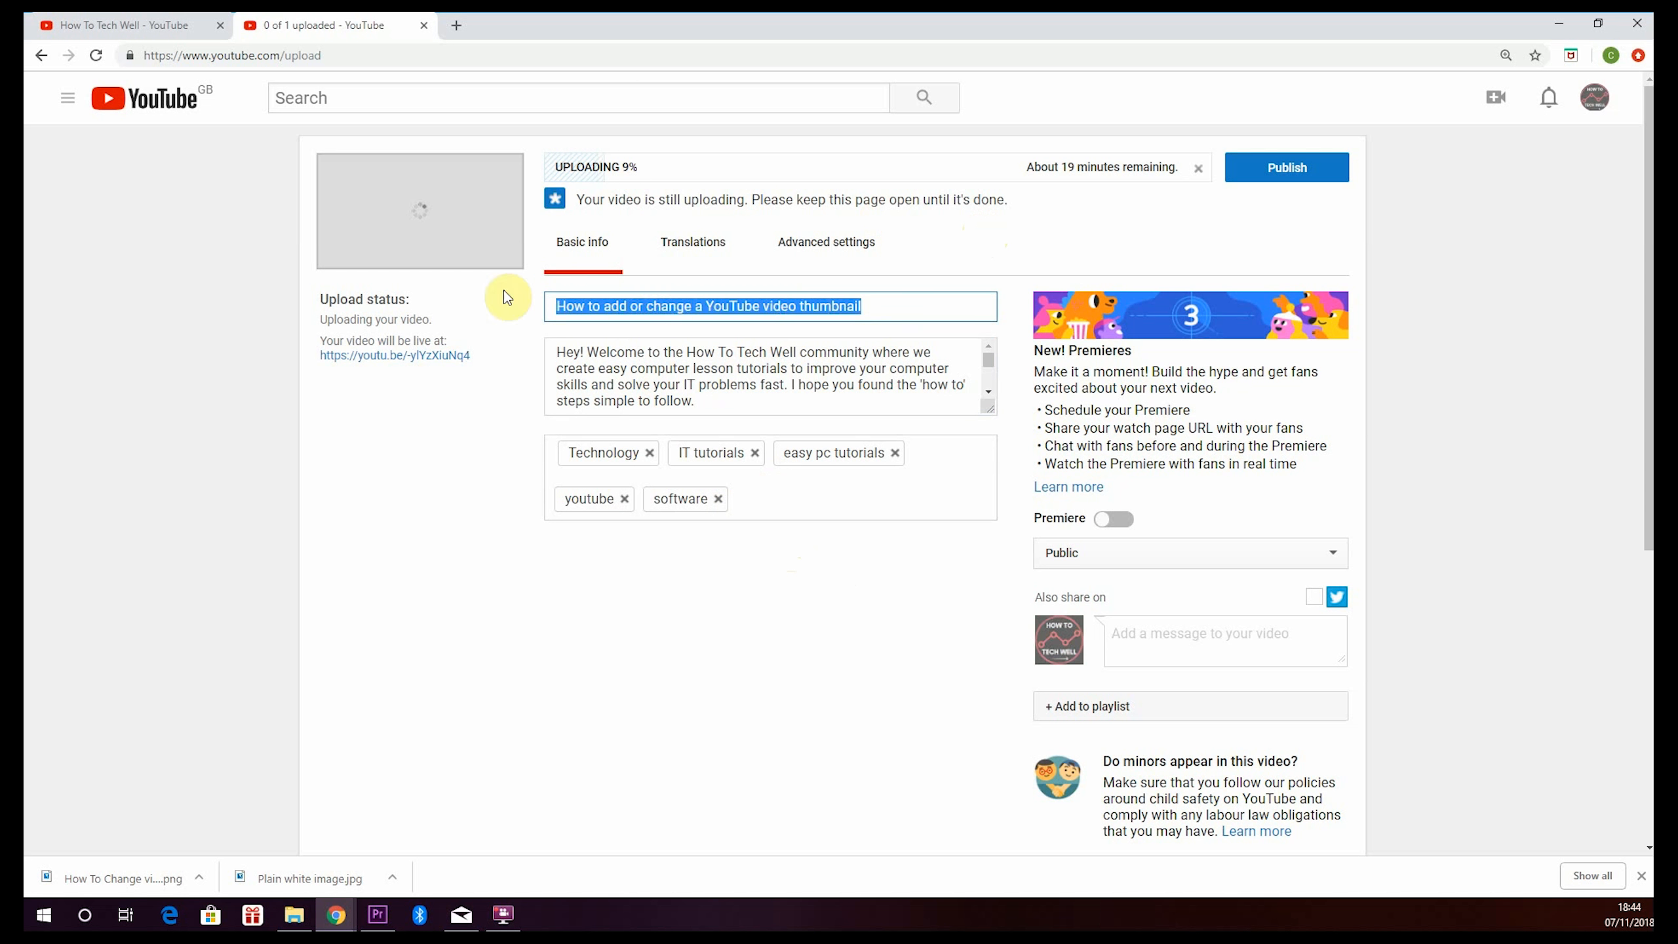
{"action": "left_click", "coordinate": [775, 479]}
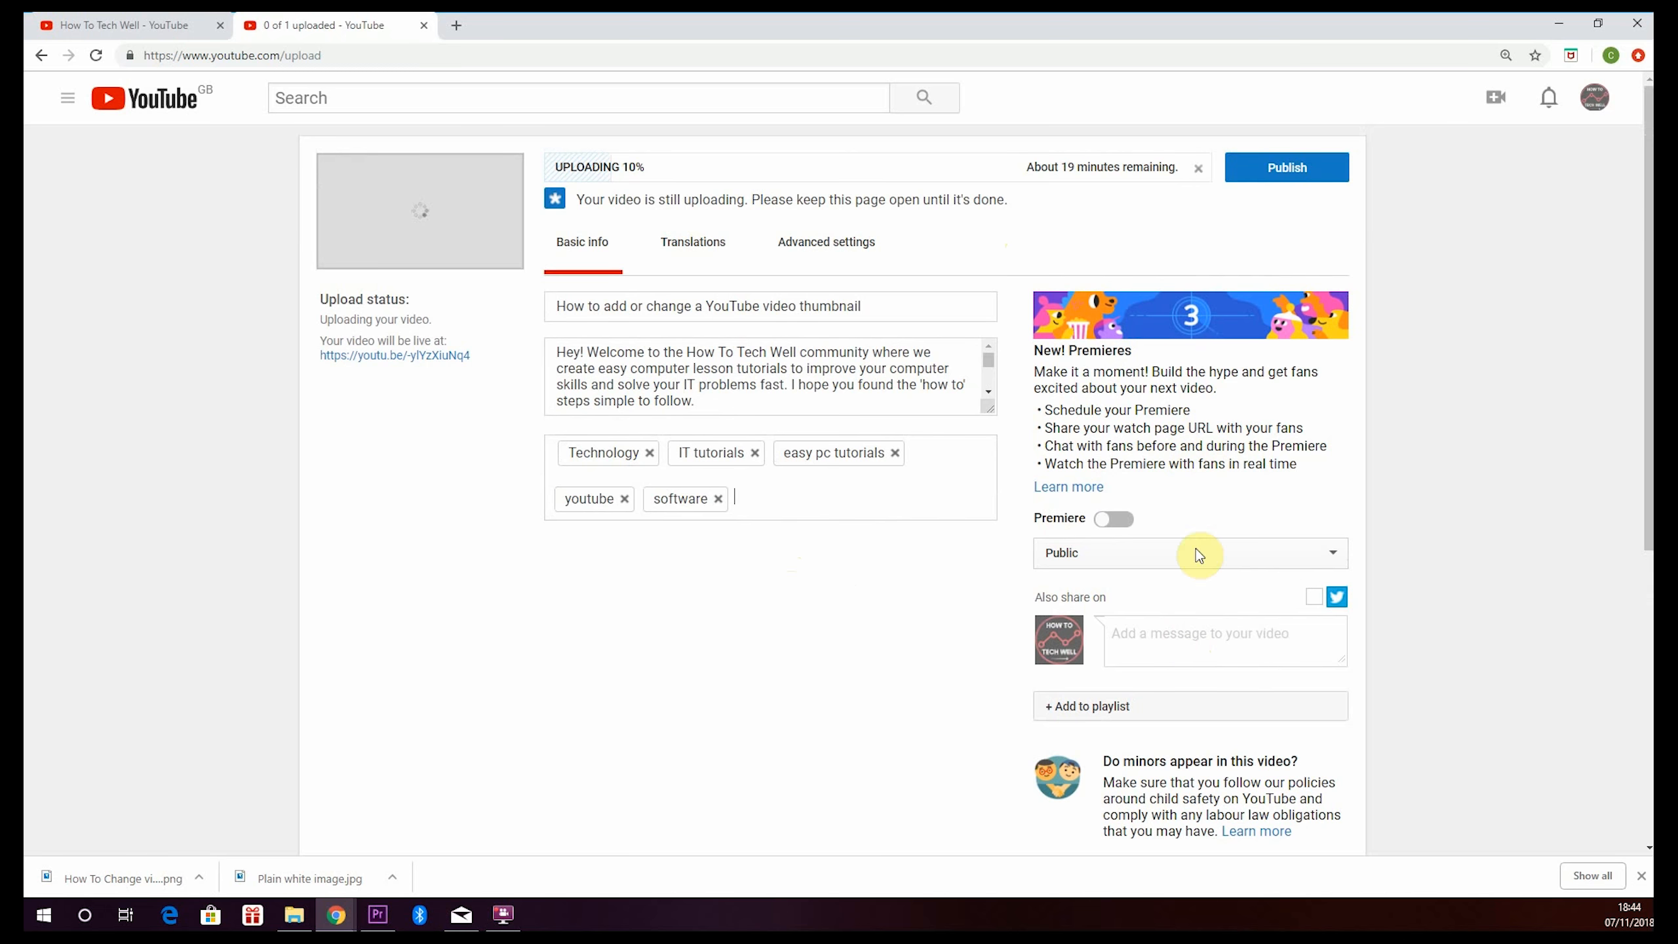
Check the video's privacy options and choose Public
{"action": "scroll", "coordinate": [1184, 476], "scroll_direction": "down", "scroll_amount": 4}
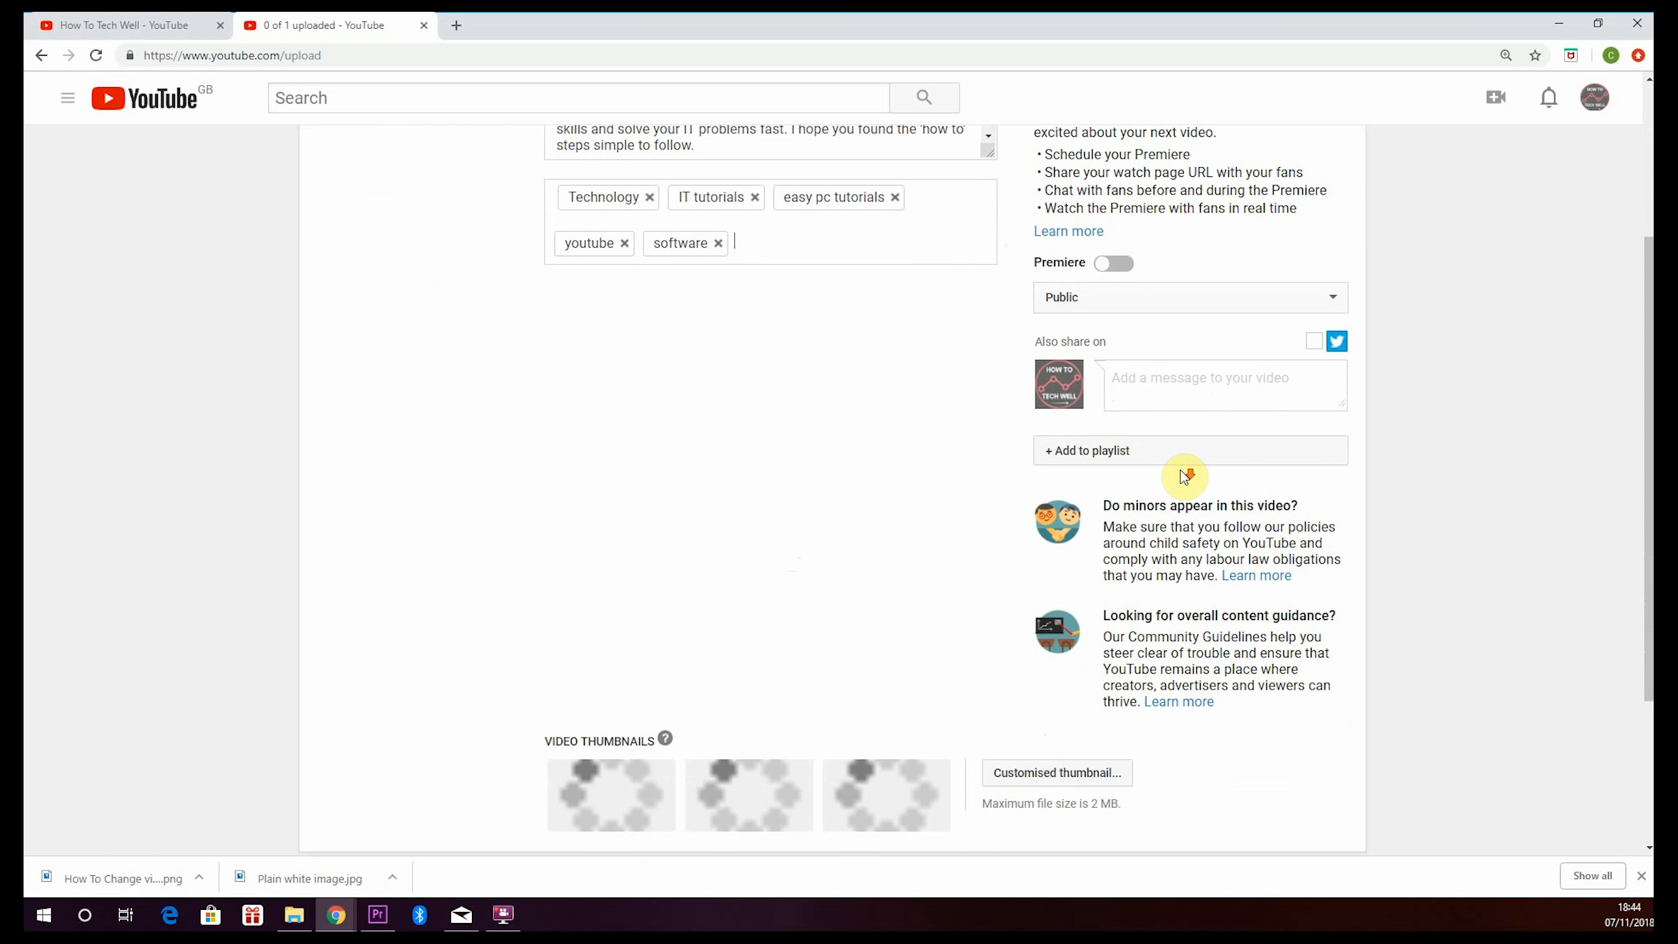
{"action": "scroll", "coordinate": [1183, 476], "scroll_direction": "down", "scroll_amount": 1}
{"action": "scroll", "coordinate": [1183, 476], "scroll_direction": "up", "scroll_amount": 3}
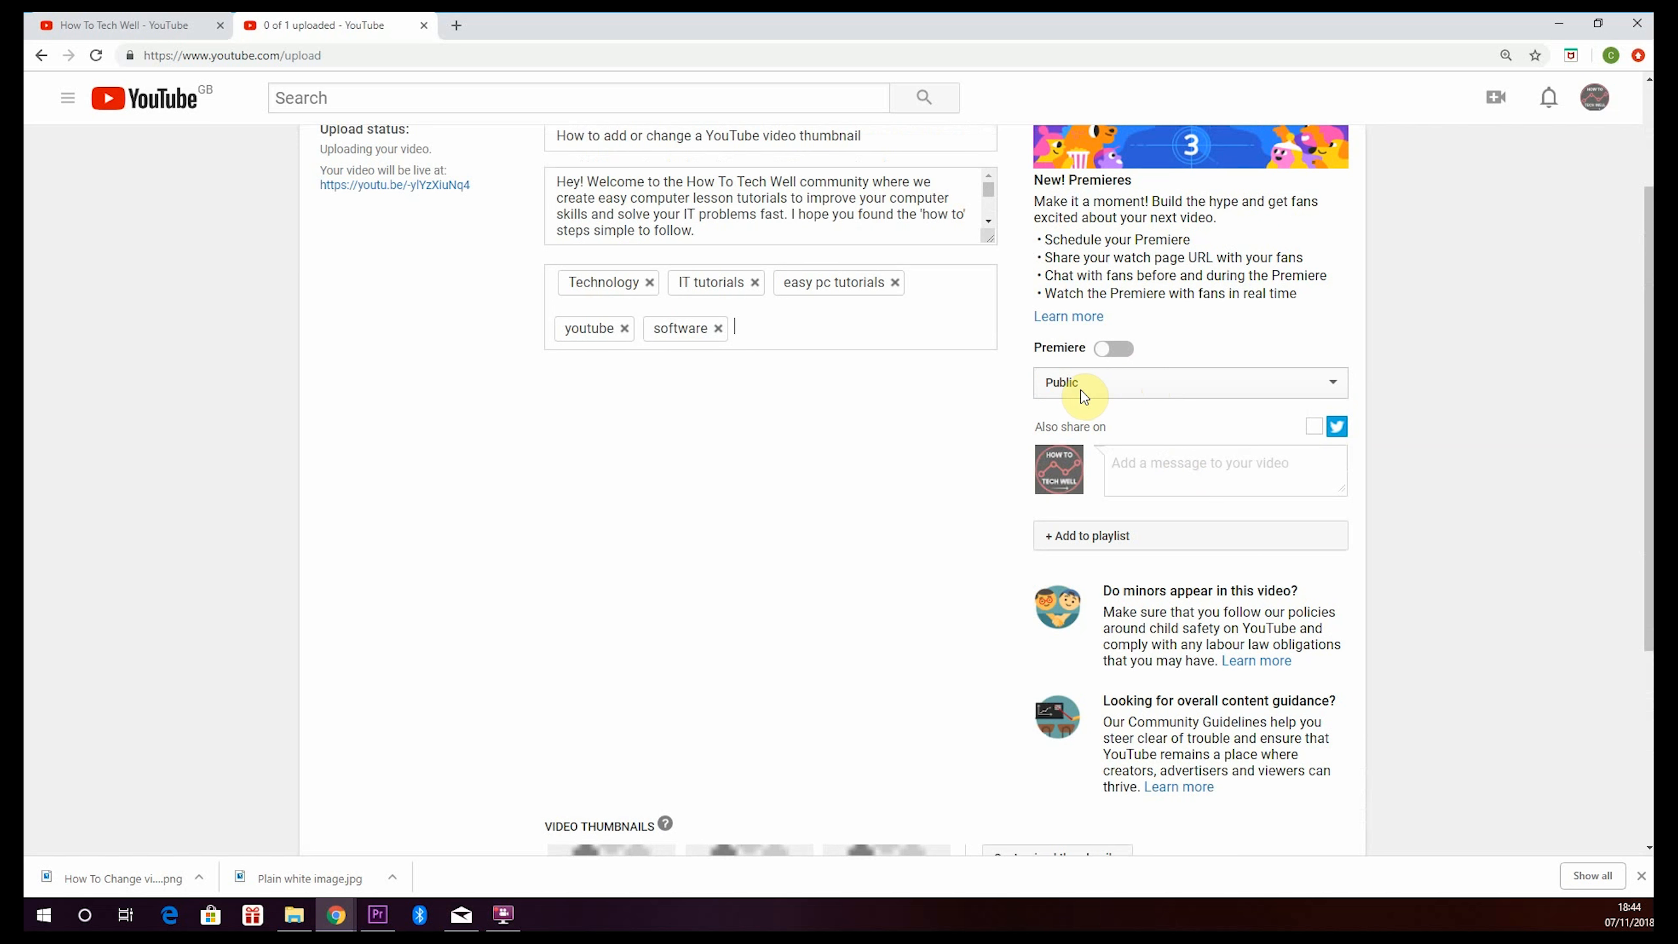
{"action": "left_click", "coordinate": [1065, 393]}
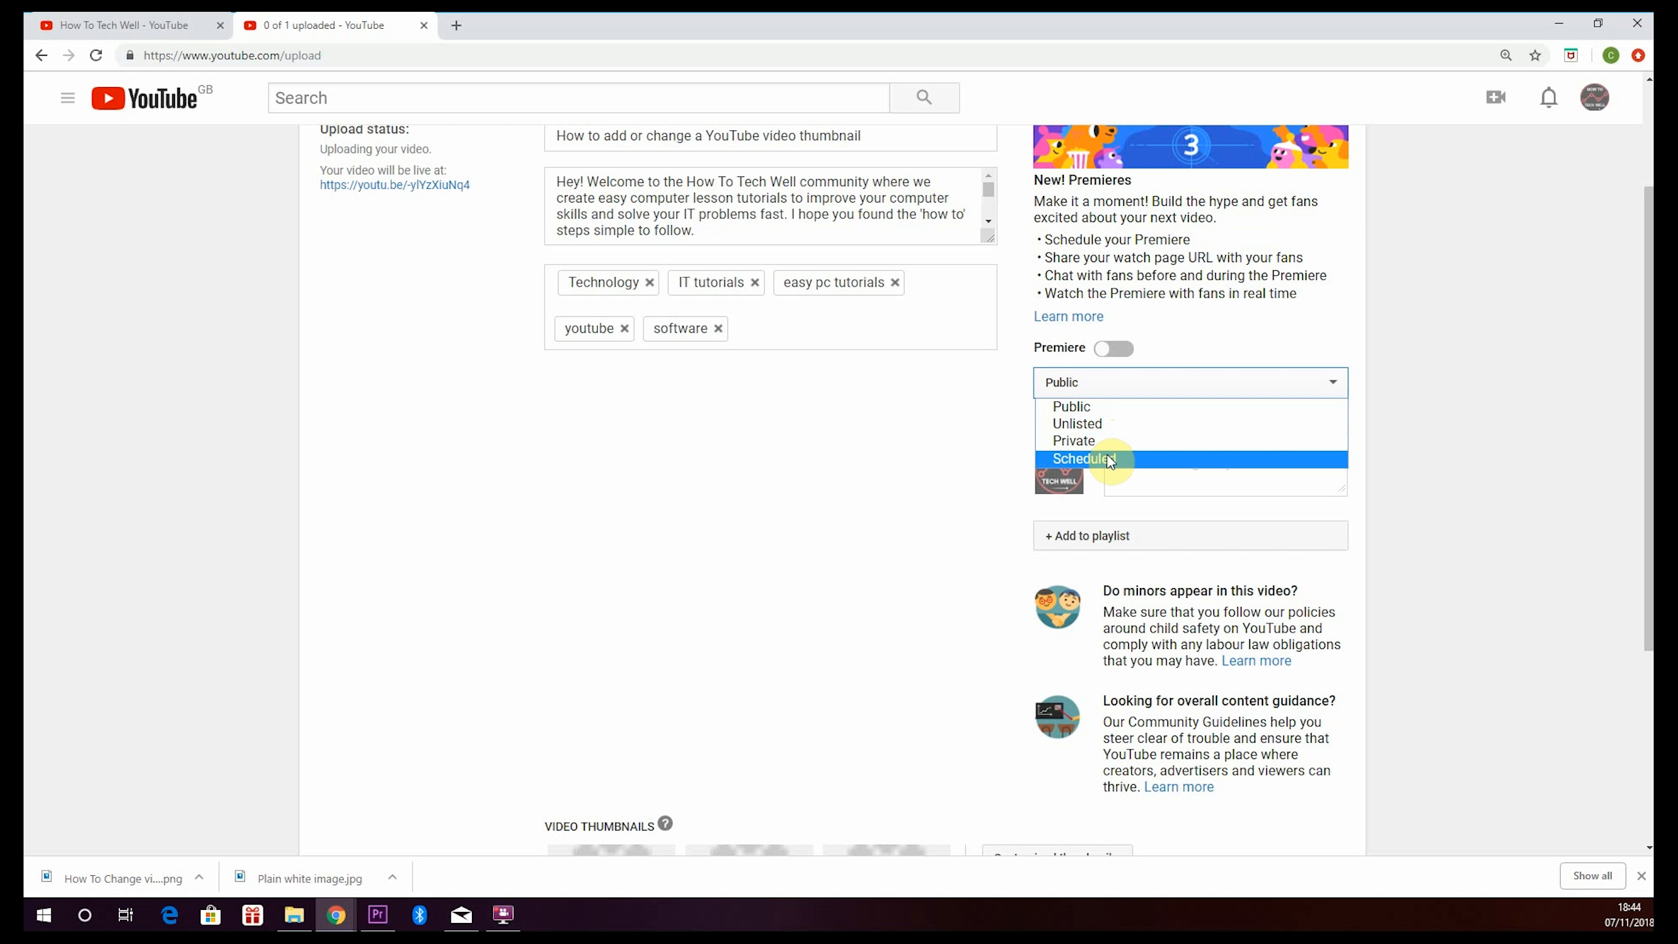
{"action": "left_click", "coordinate": [1089, 406]}
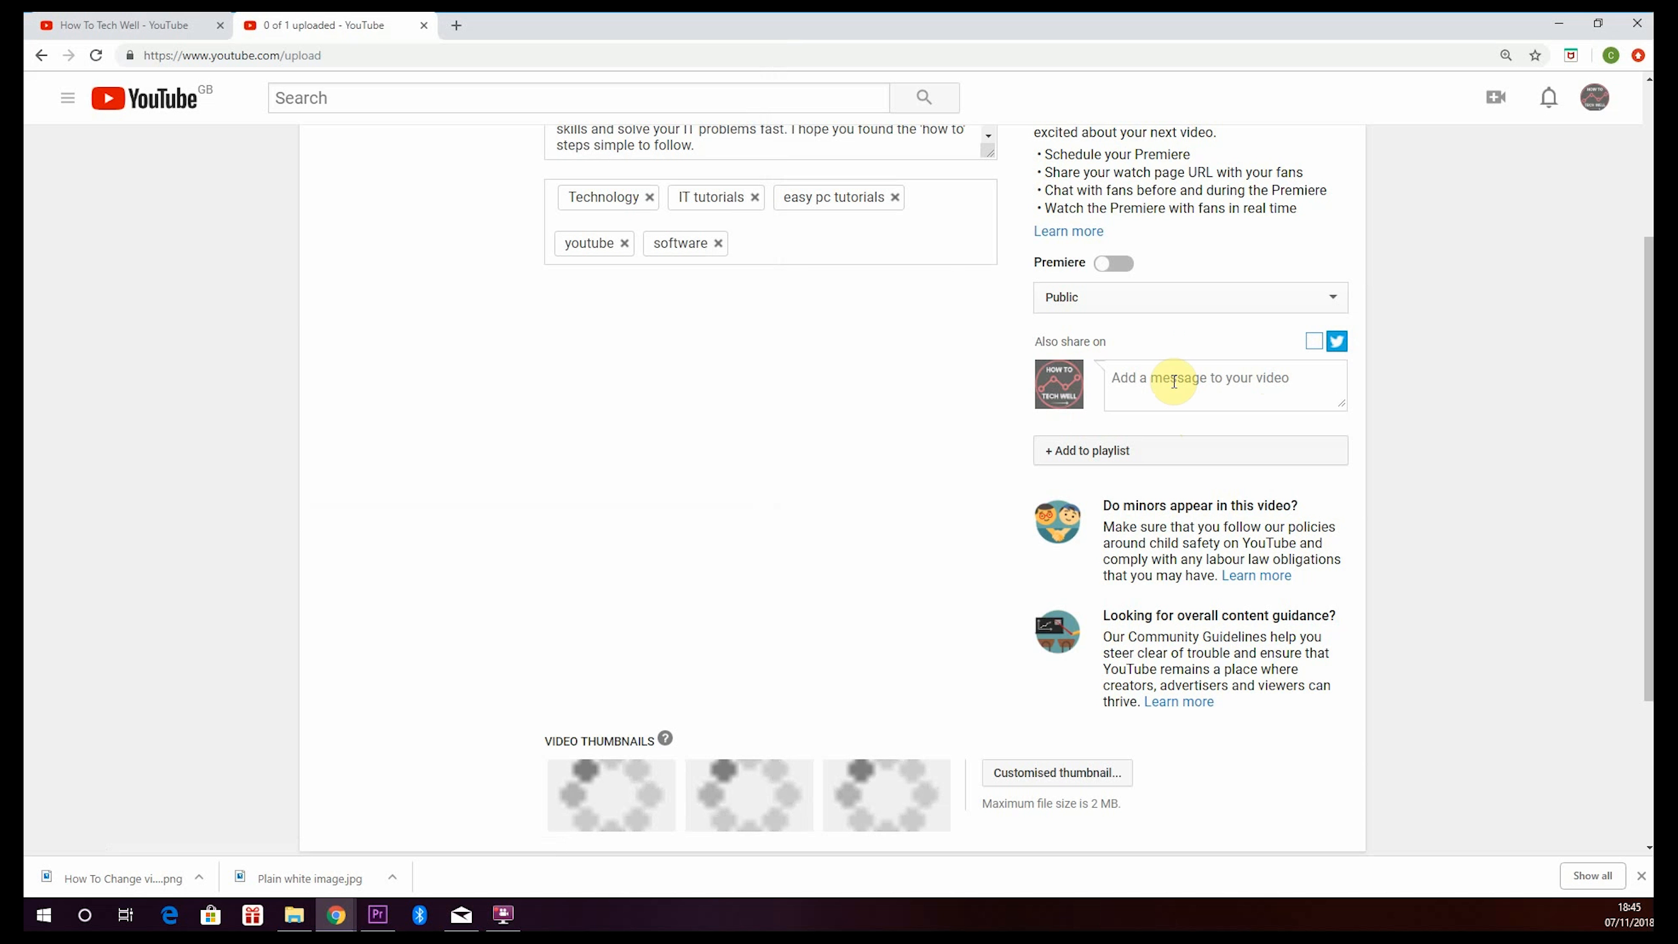
Add the video to the "Easy YouTube Tutorials by How To Tech Well" playlist
{"action": "left_click", "coordinate": [1142, 384]}
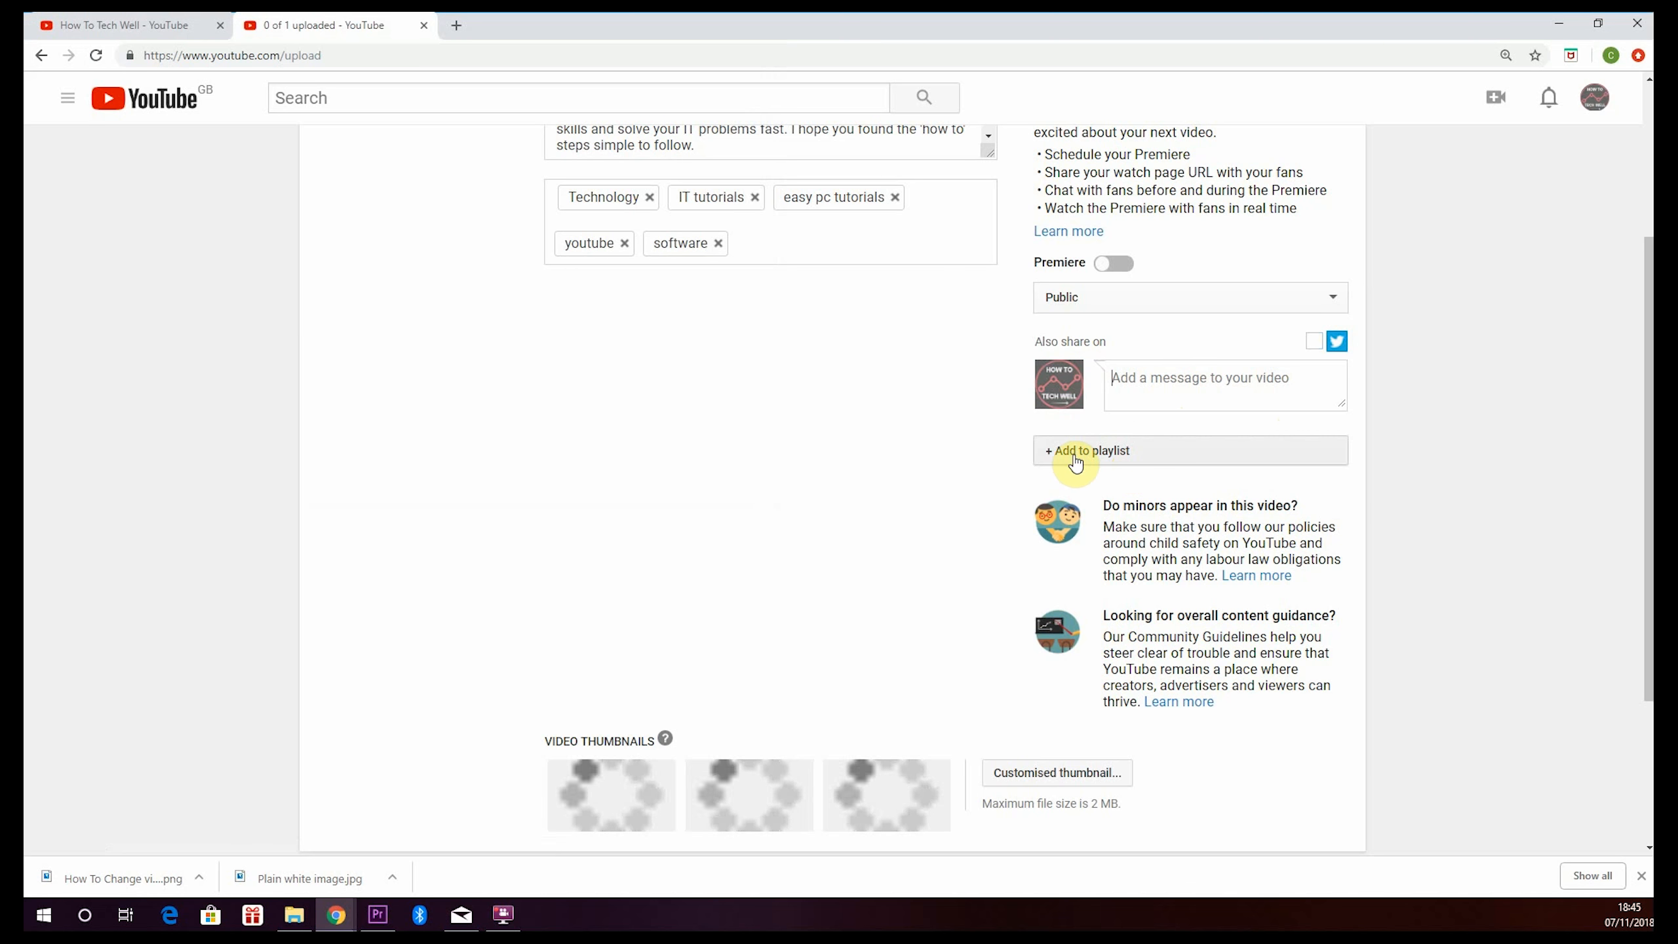
{"action": "left_click", "coordinate": [1134, 456]}
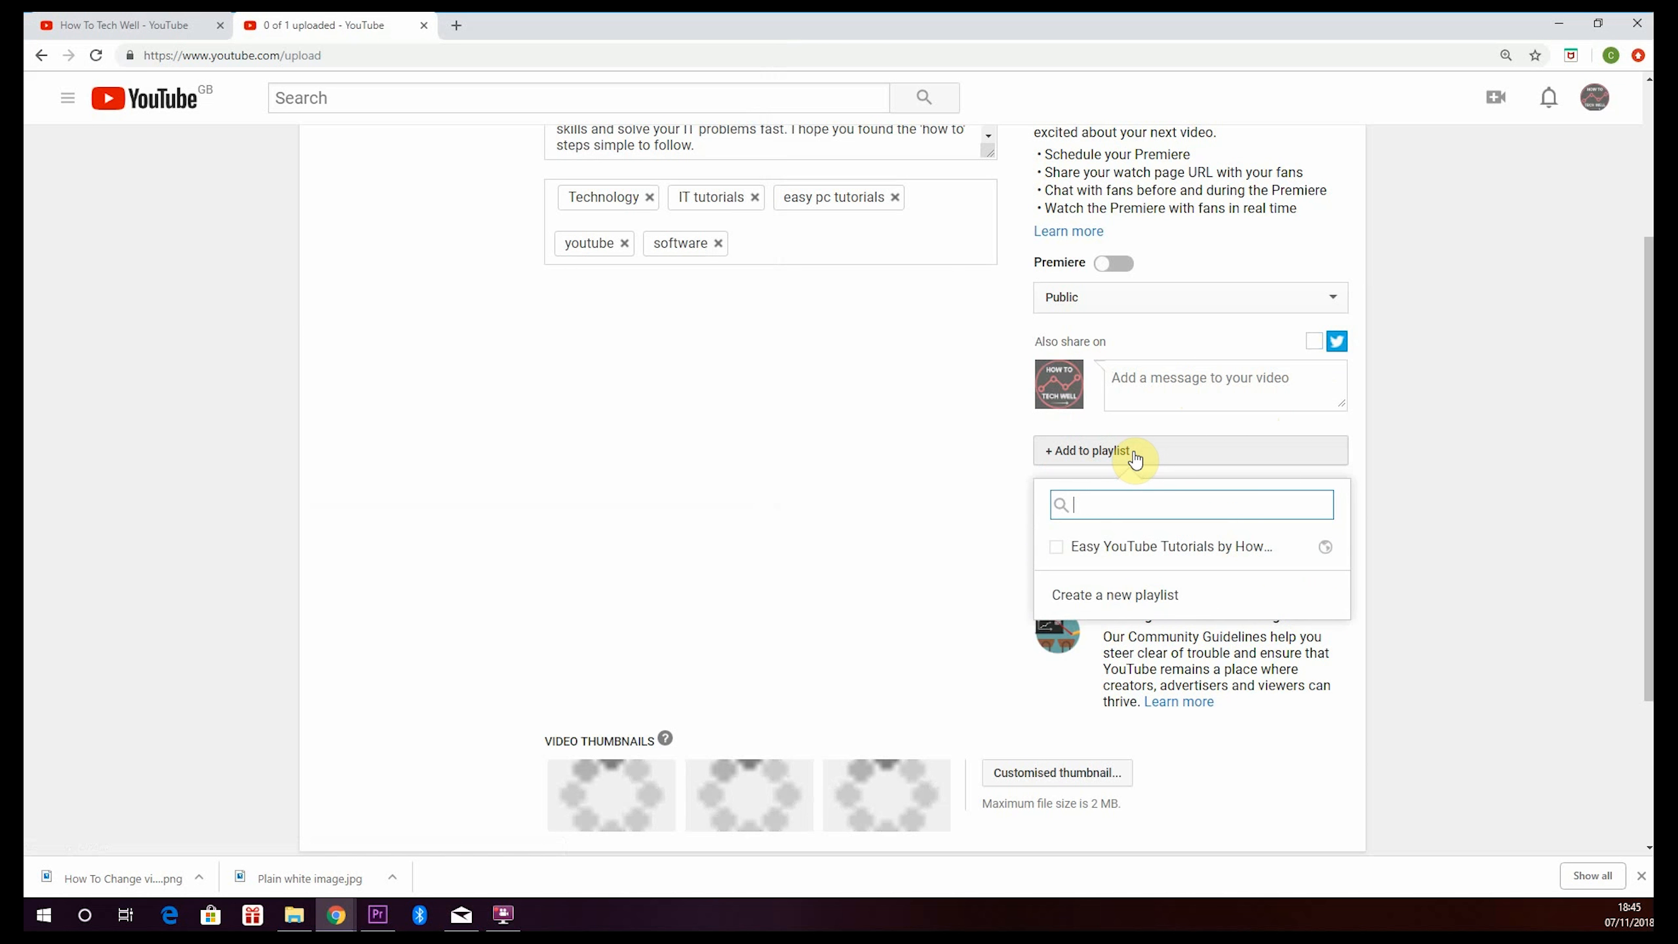
{"action": "left_click", "coordinate": [1056, 550]}
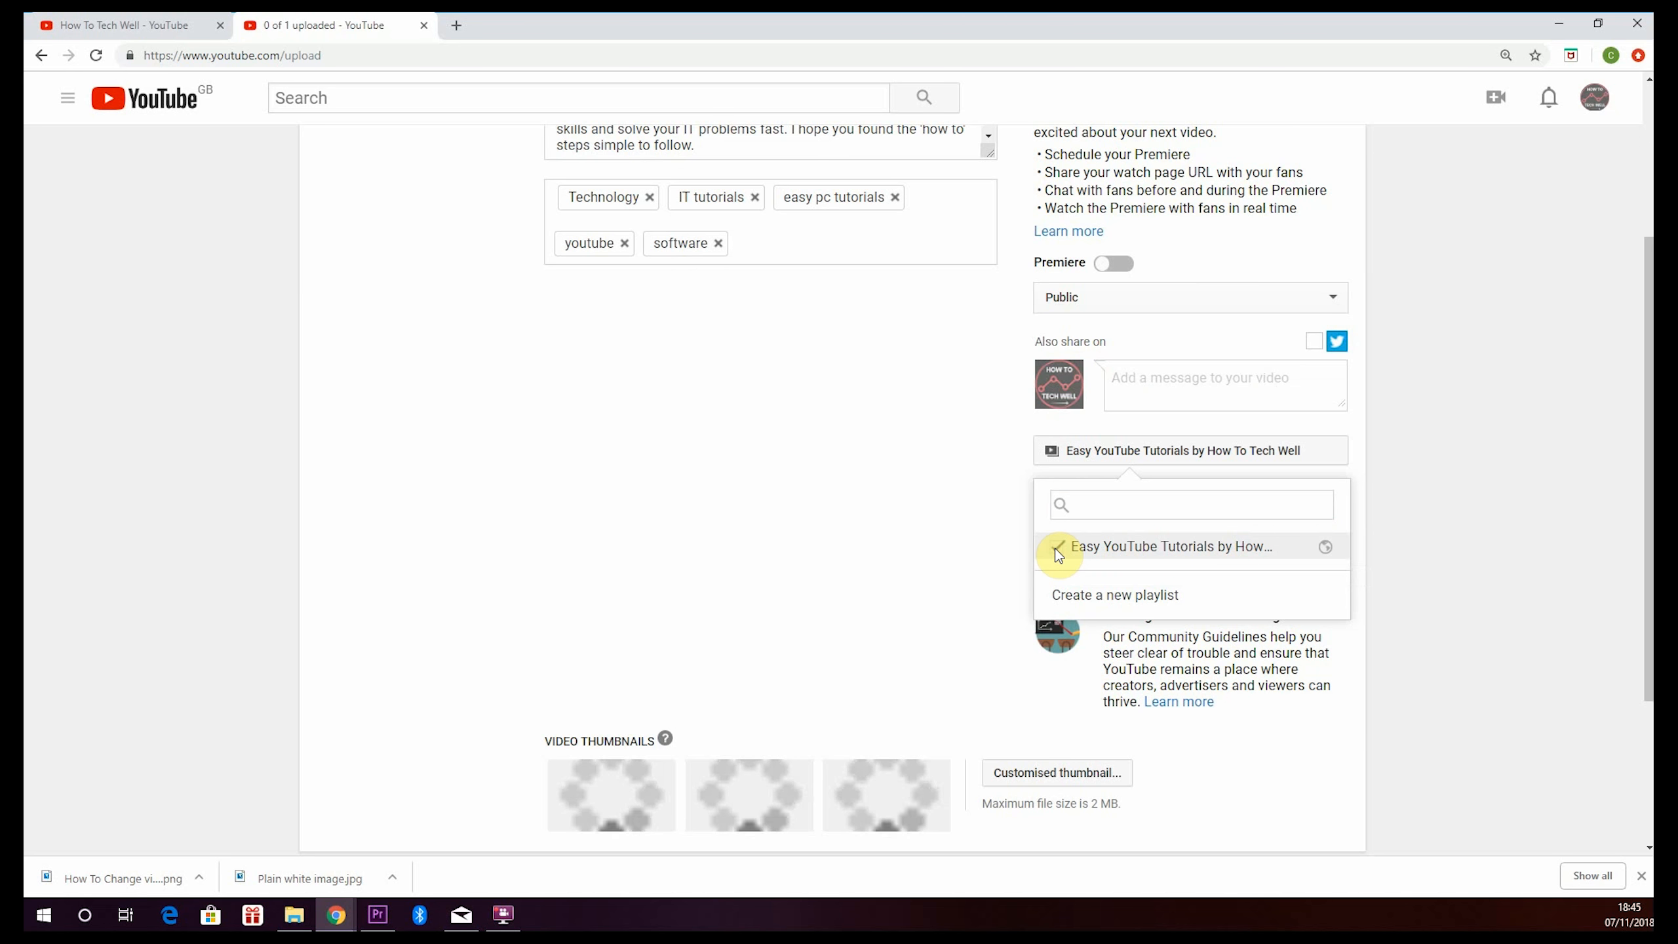
{"action": "left_click", "coordinate": [955, 514]}
Upload "How To Change video Thumbnails on youtube.png" as the video's customised thumbnail
{"action": "scroll", "coordinate": [742, 697], "scroll_direction": "down", "scroll_amount": 1}
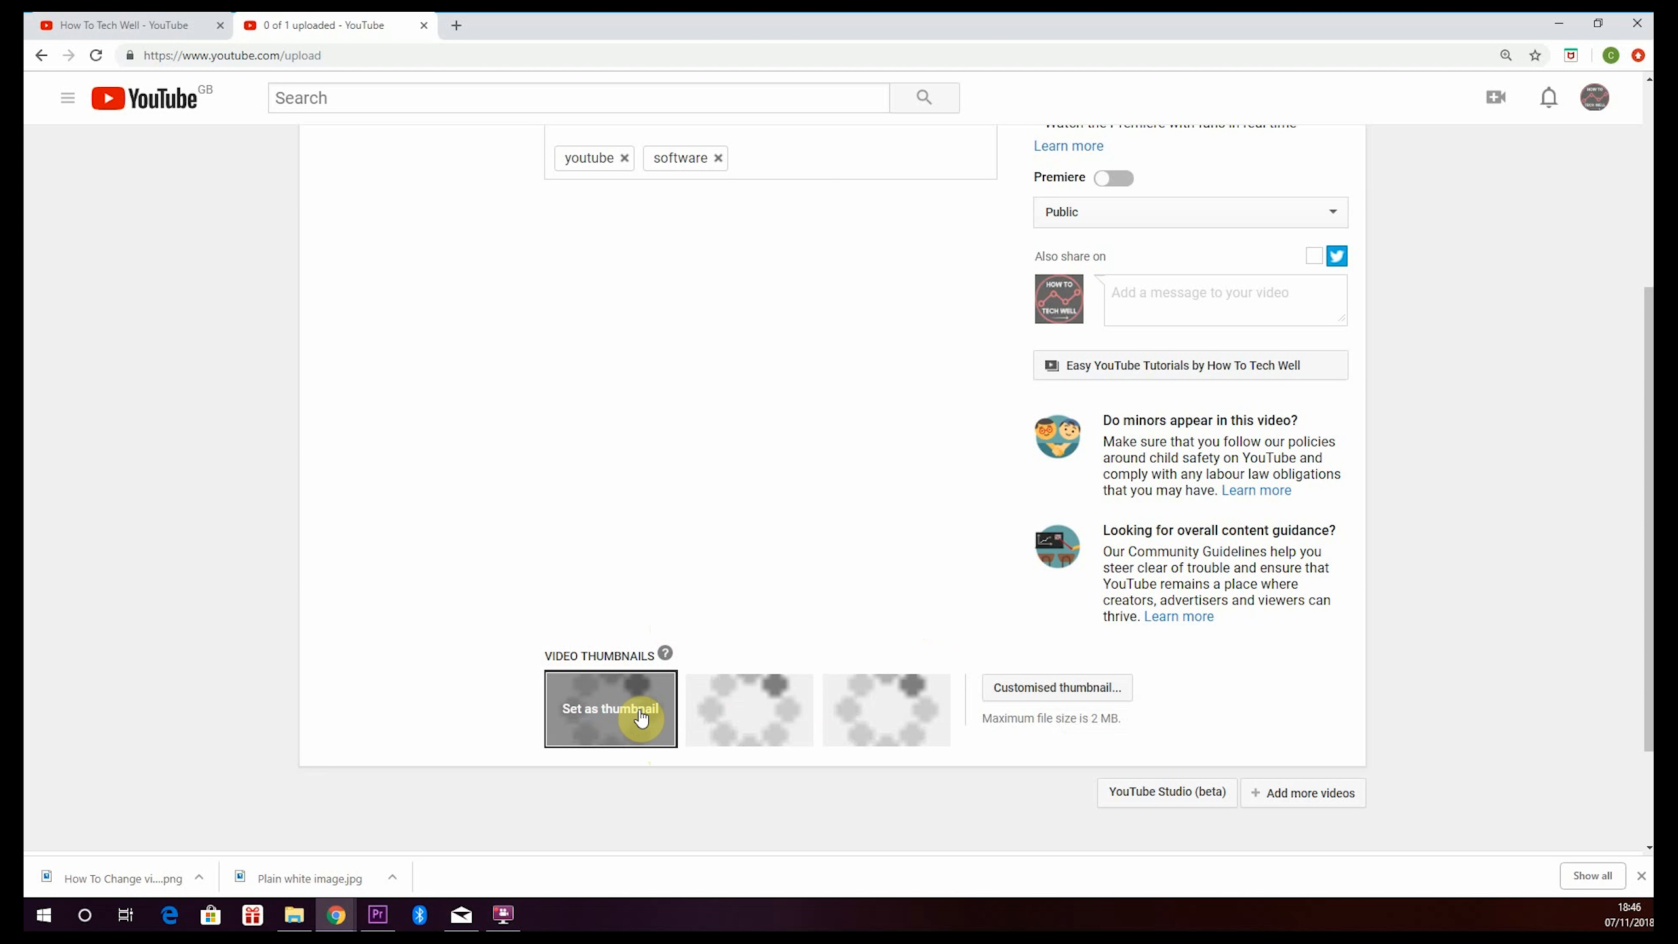
{"action": "mouse_move", "coordinate": [869, 730]}
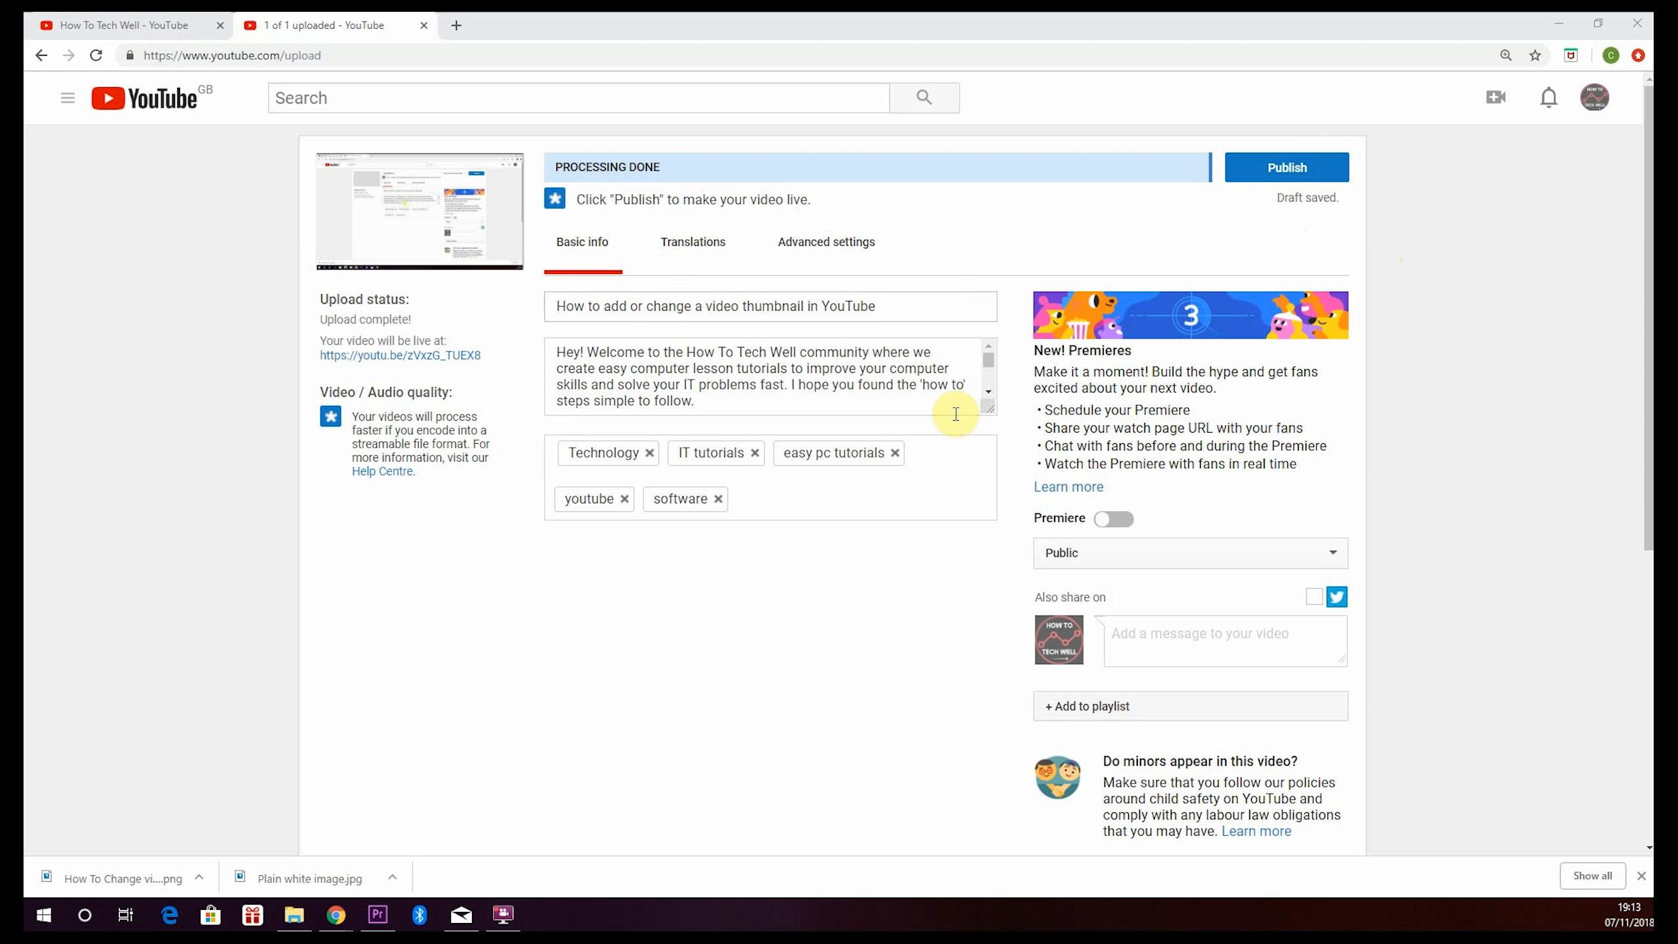
{"action": "scroll", "coordinate": [918, 581], "scroll_direction": "down", "scroll_amount": 6}
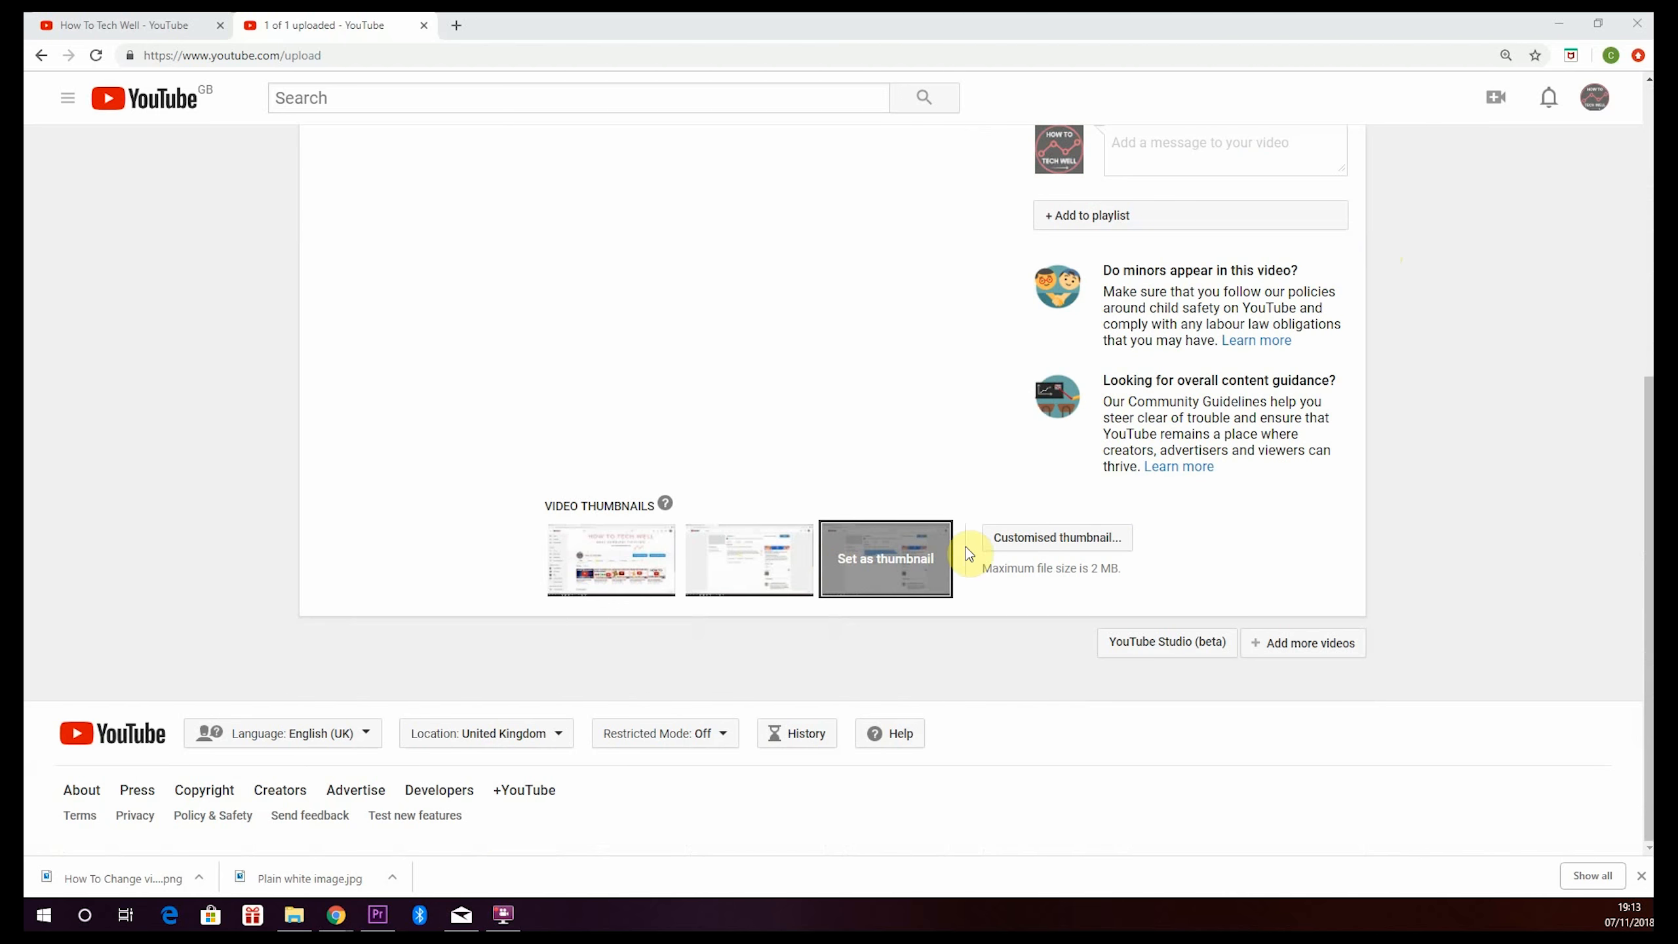
{"action": "left_click", "coordinate": [1068, 538]}
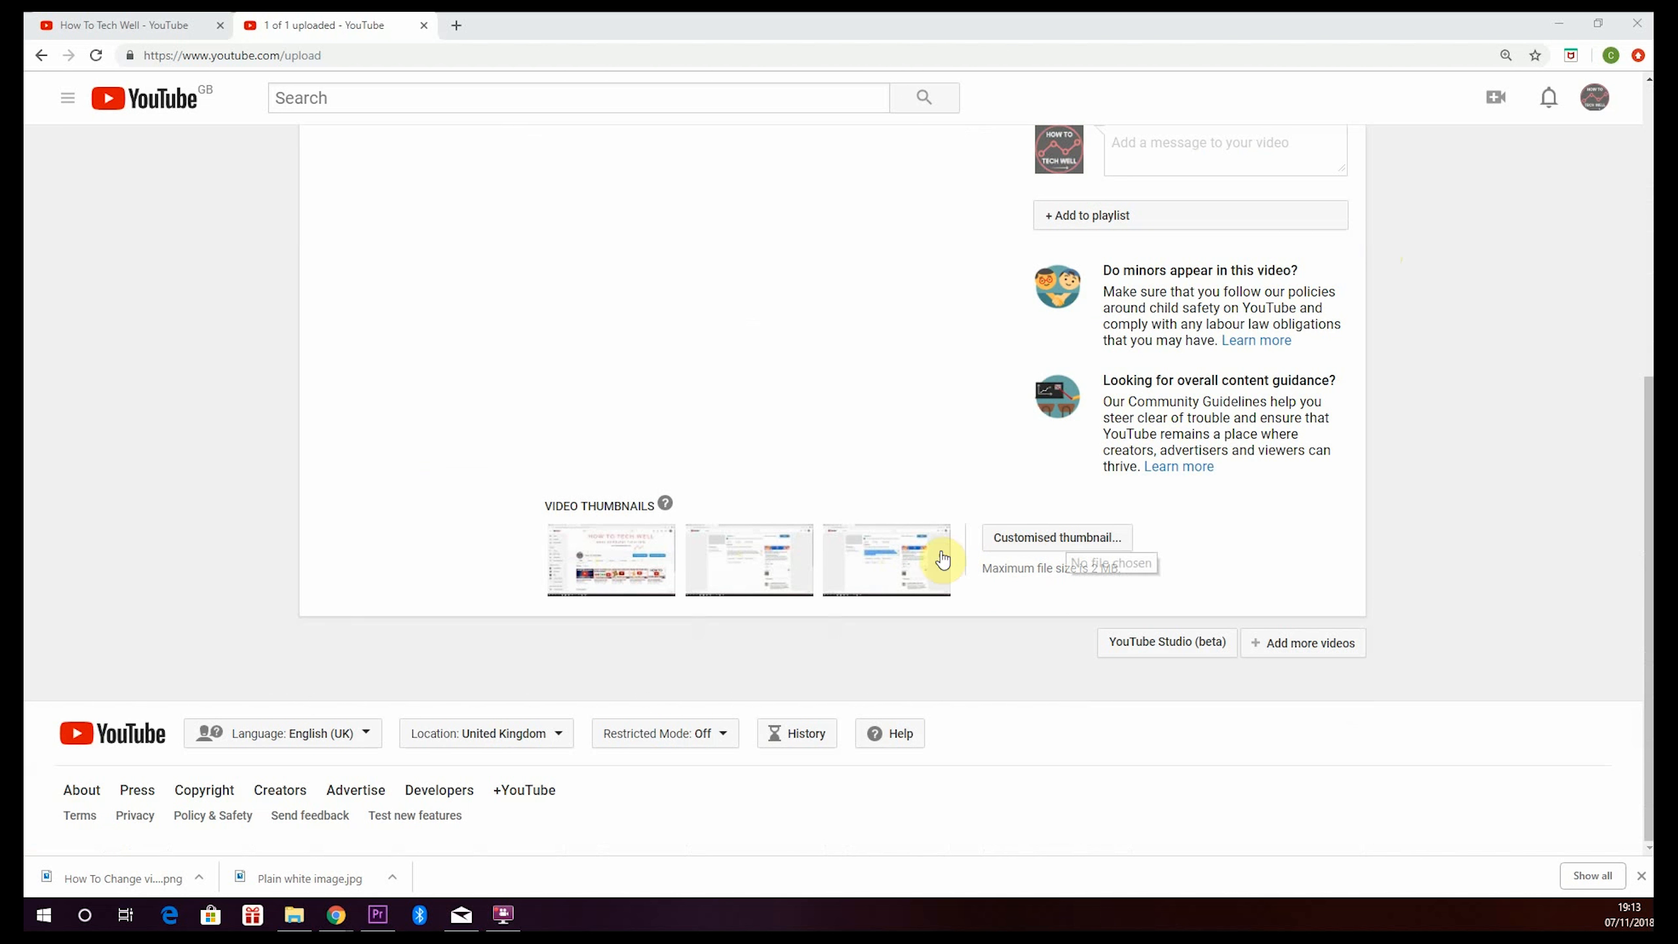
{"action": "mouse_move", "coordinate": [641, 570]}
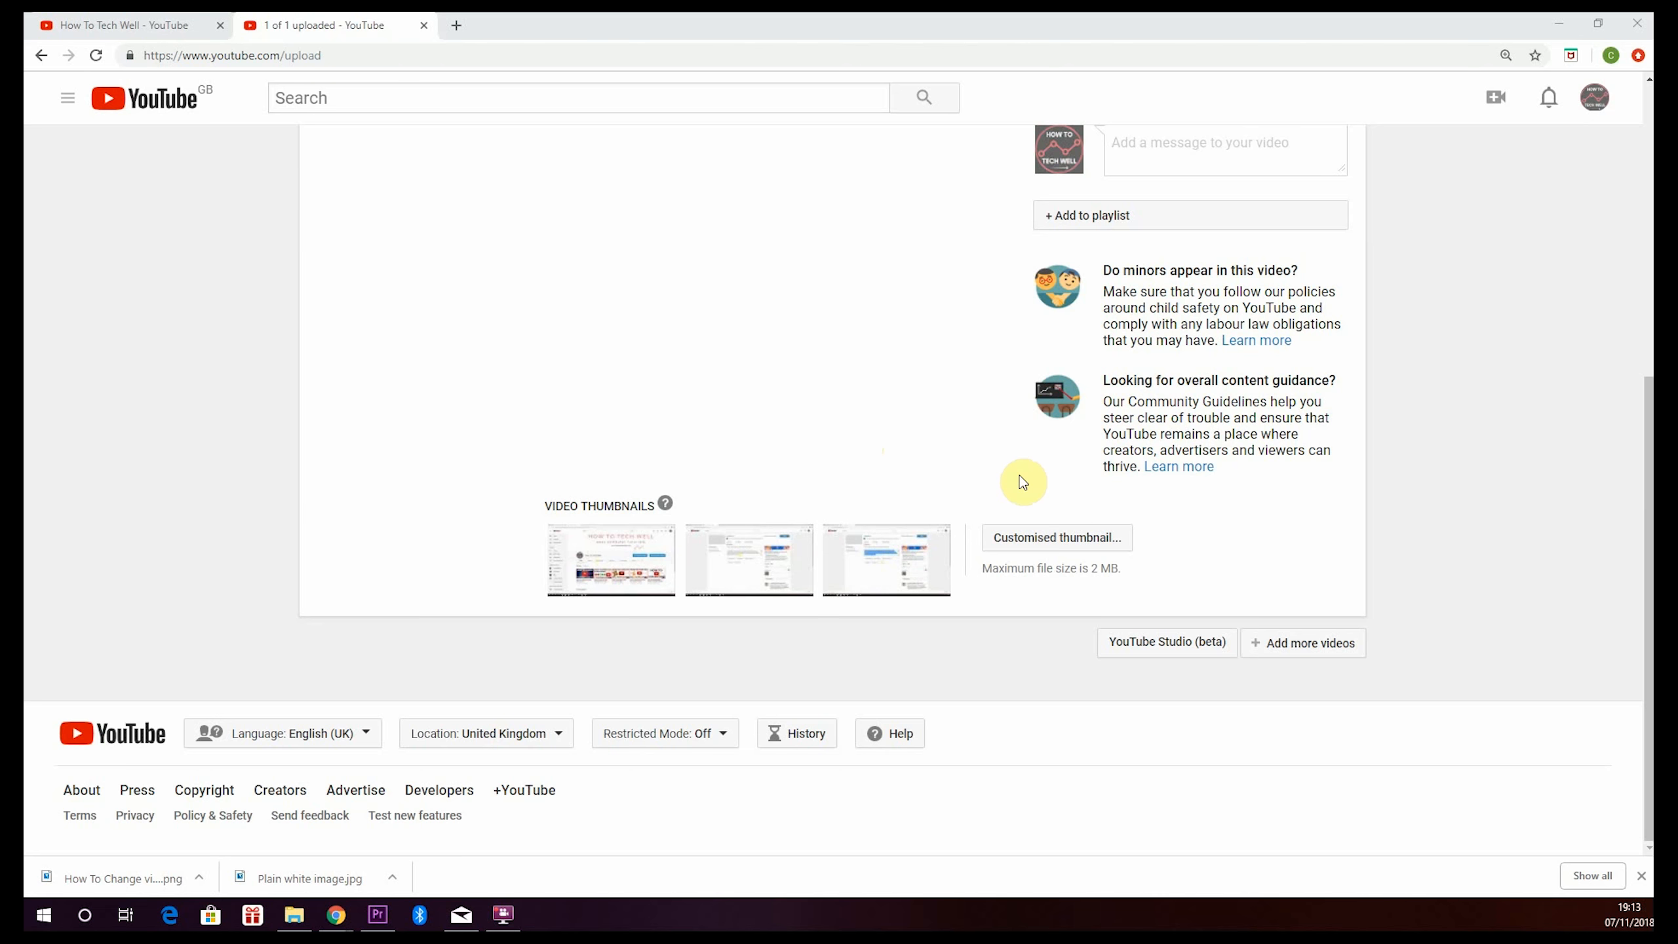
{"action": "left_click", "coordinate": [1030, 549]}
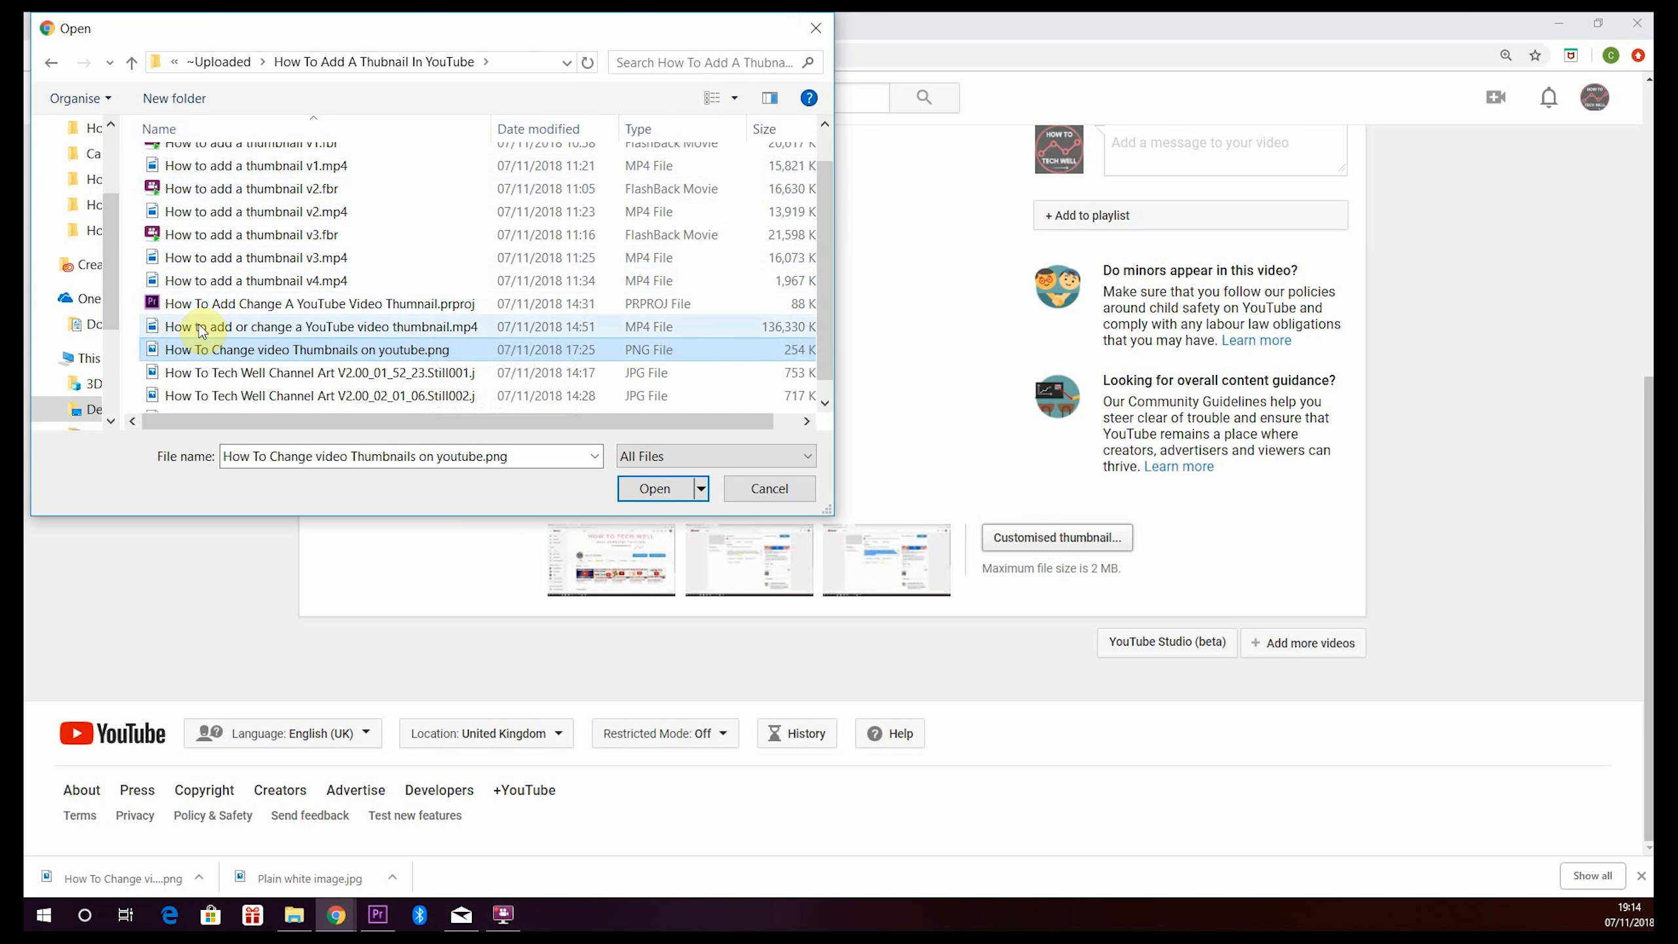
{"action": "left_click", "coordinate": [380, 355]}
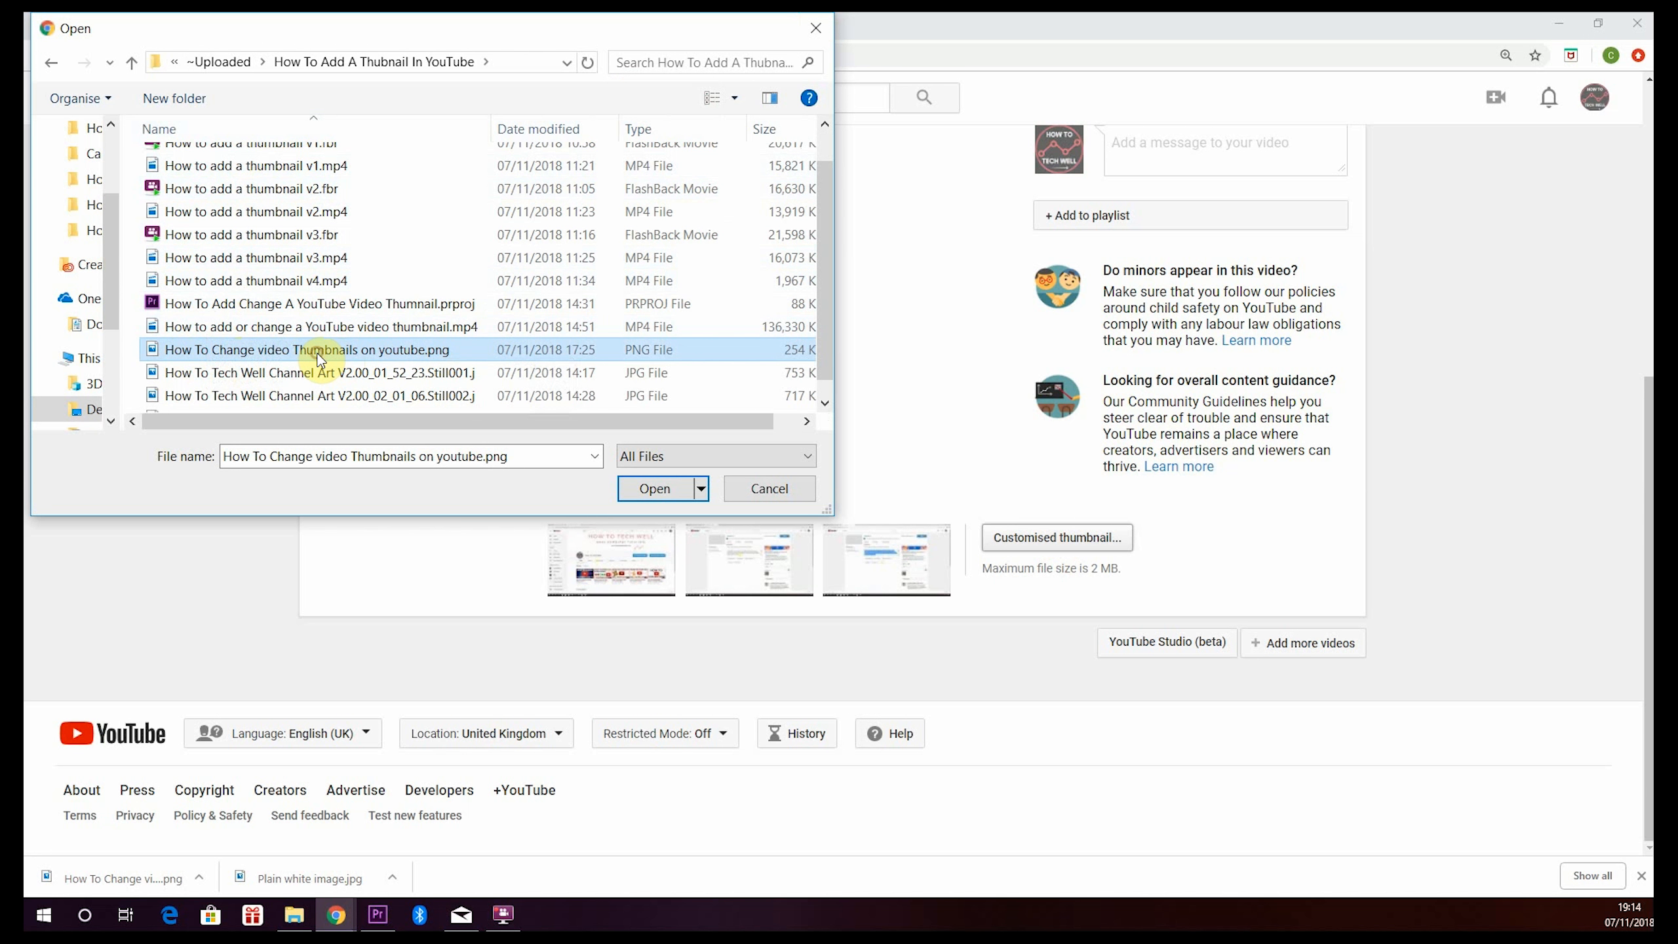
{"action": "left_click", "coordinate": [653, 496]}
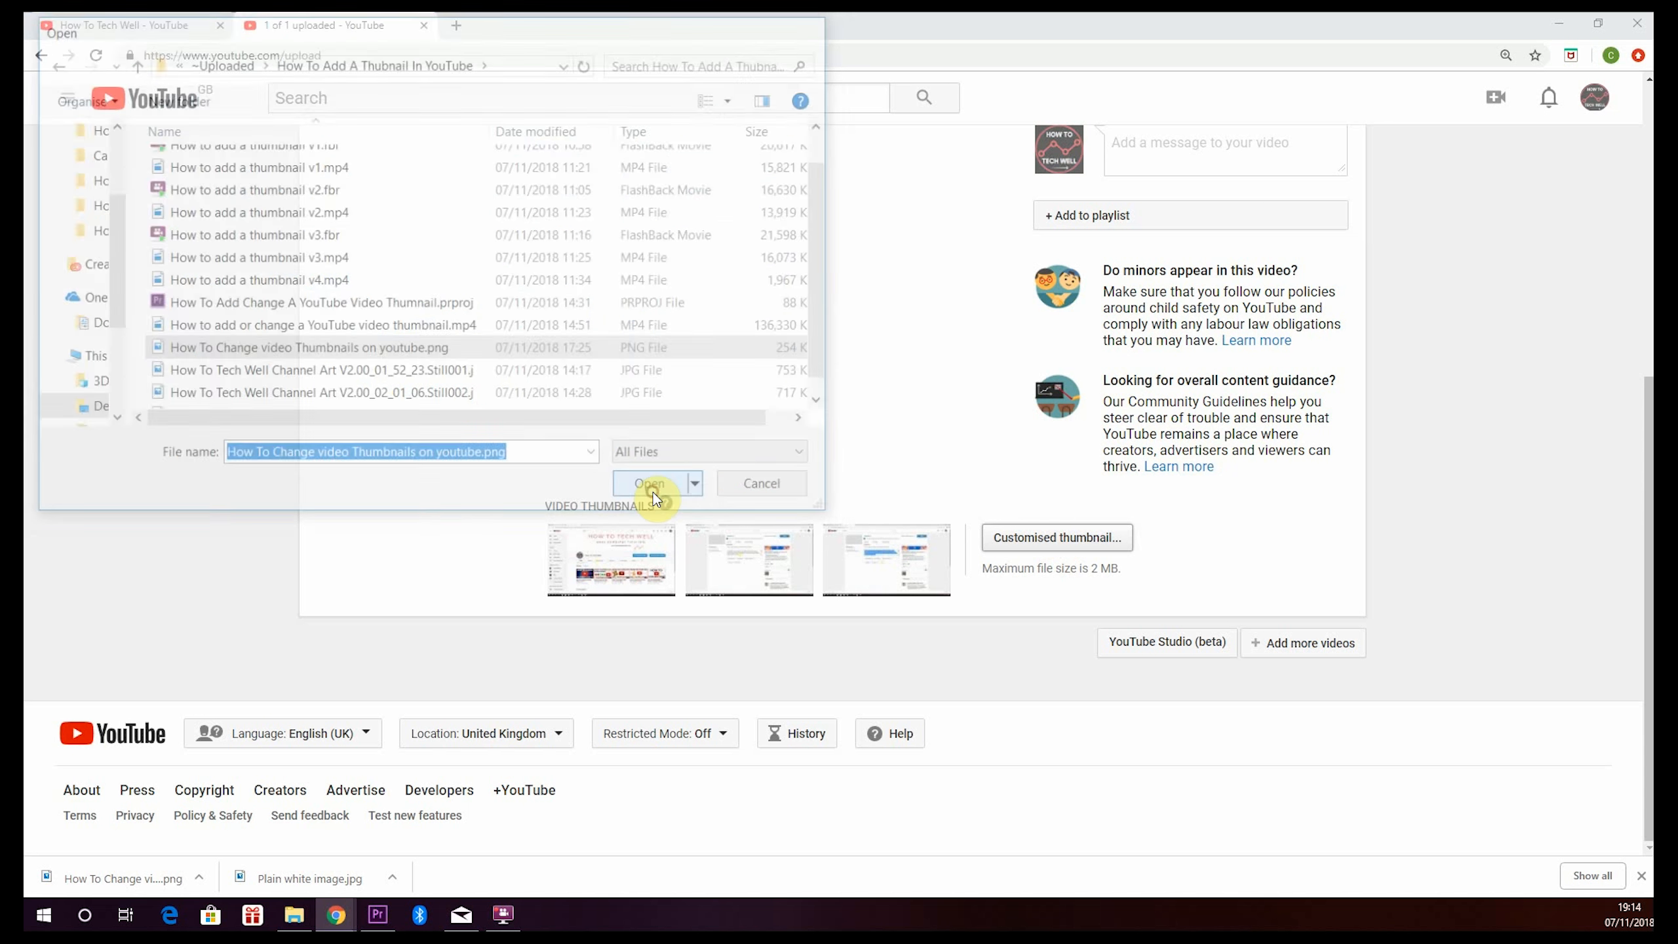
{"action": "left_click", "coordinate": [654, 493]}
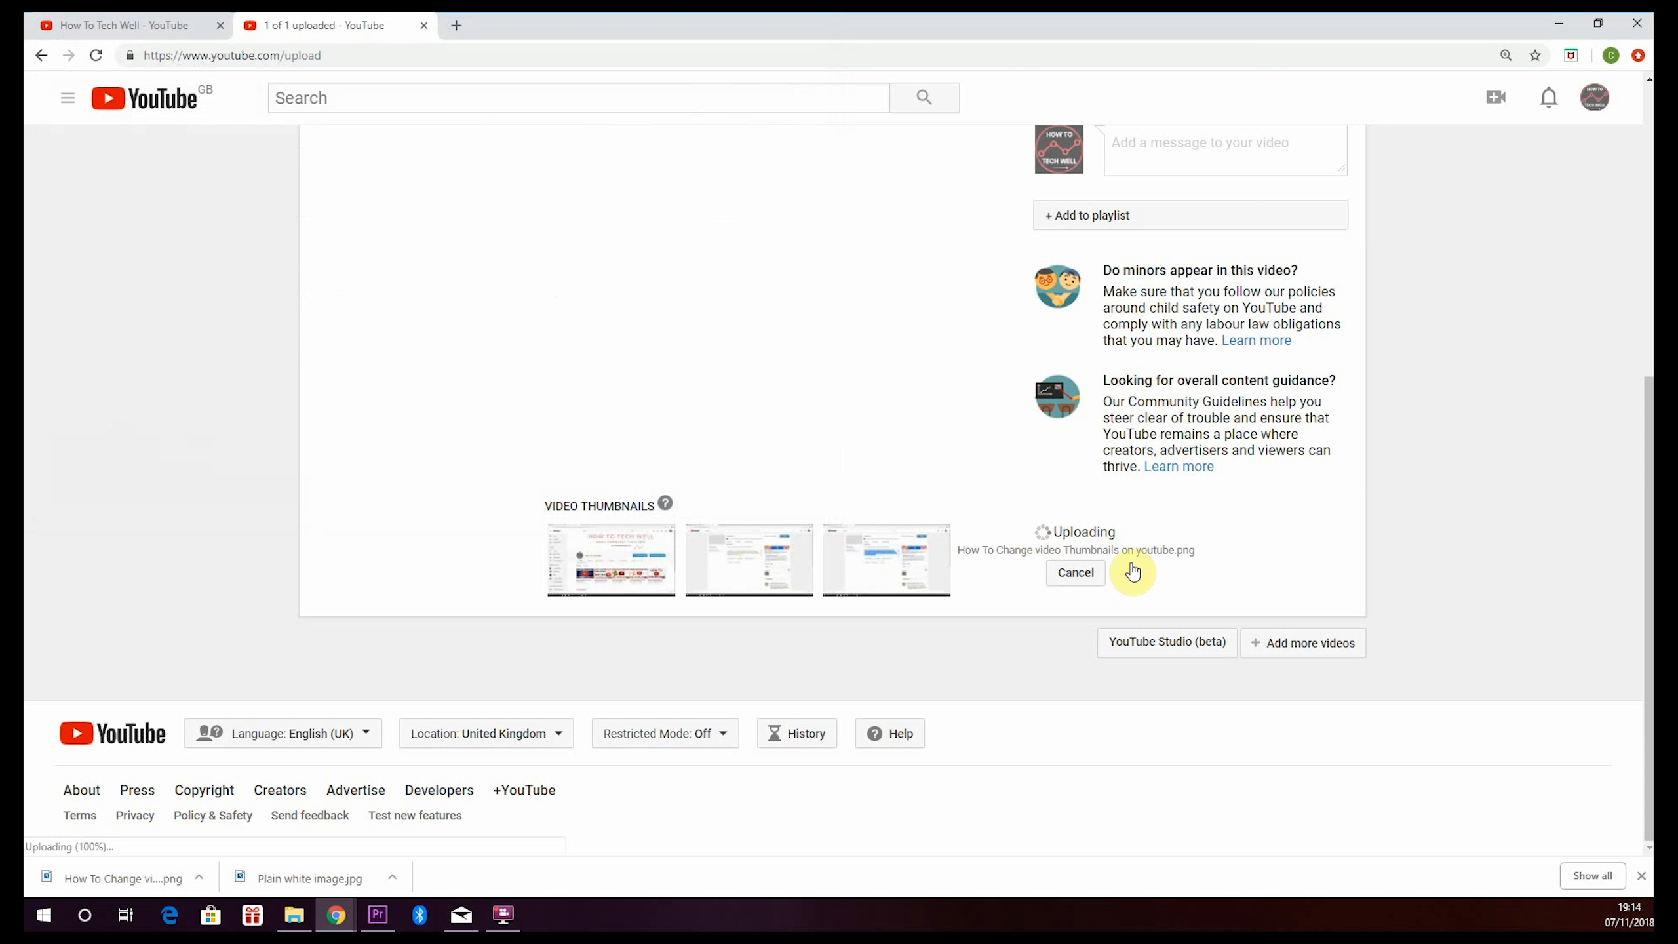
Check the basic info with the new thumbnail, publish the video and select its share link
{"action": "scroll", "coordinate": [1183, 263], "scroll_direction": "up", "scroll_amount": 6}
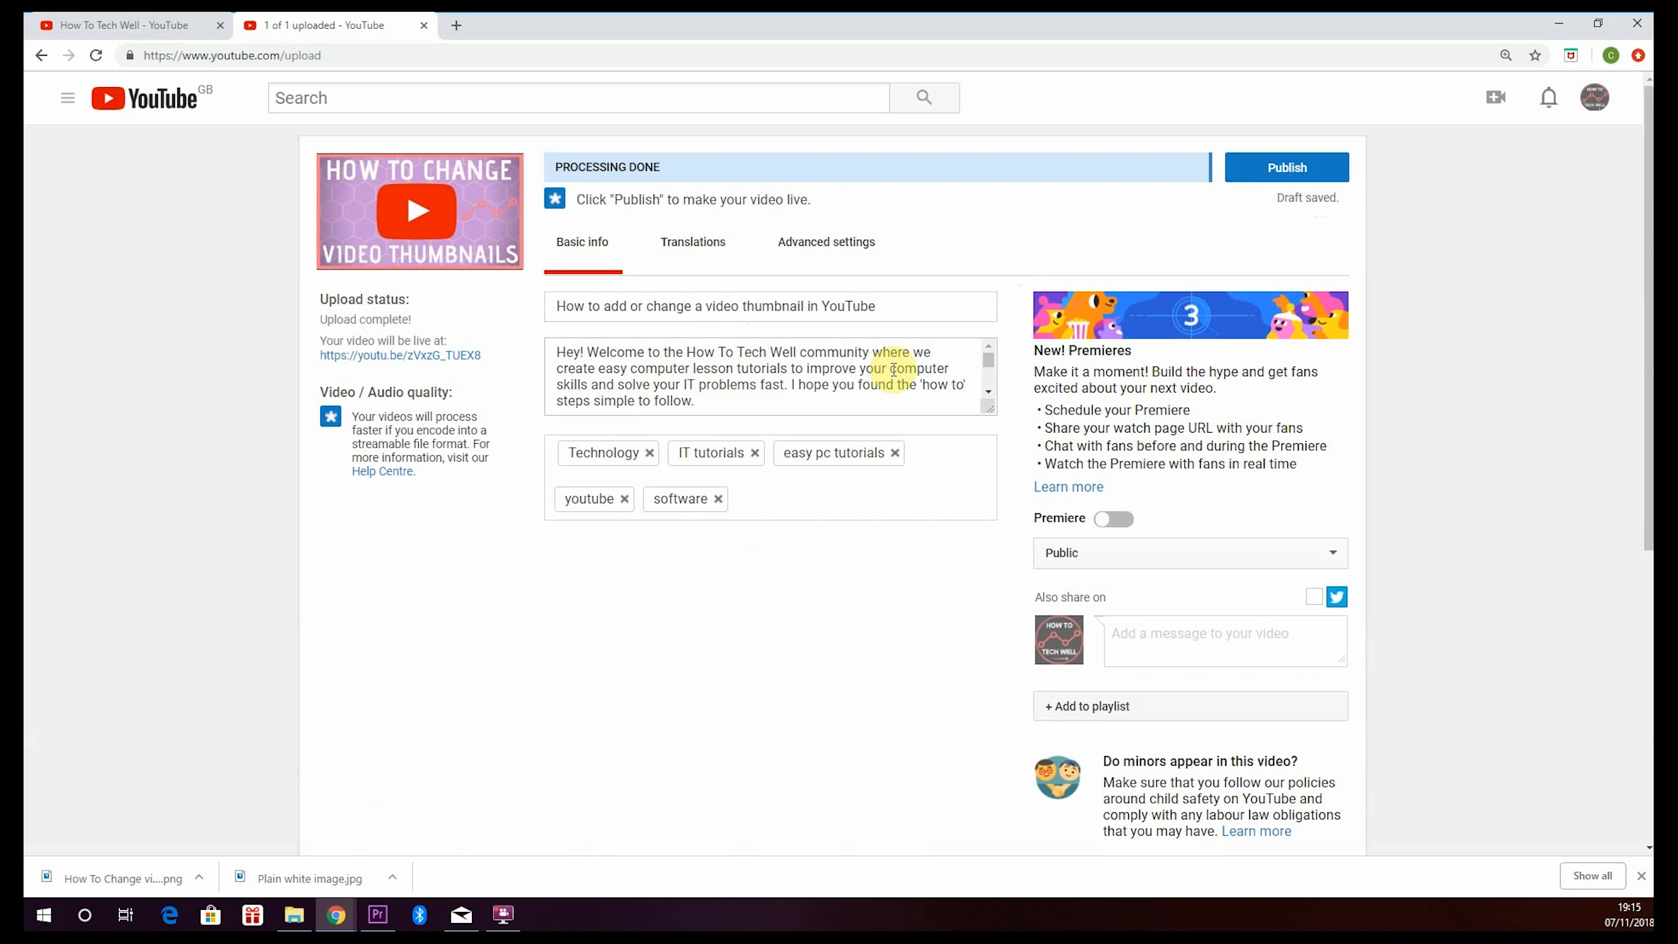
{"action": "scroll", "coordinate": [893, 369], "scroll_direction": "down", "scroll_amount": 2}
{"action": "scroll", "coordinate": [893, 364], "scroll_direction": "up", "scroll_amount": 2}
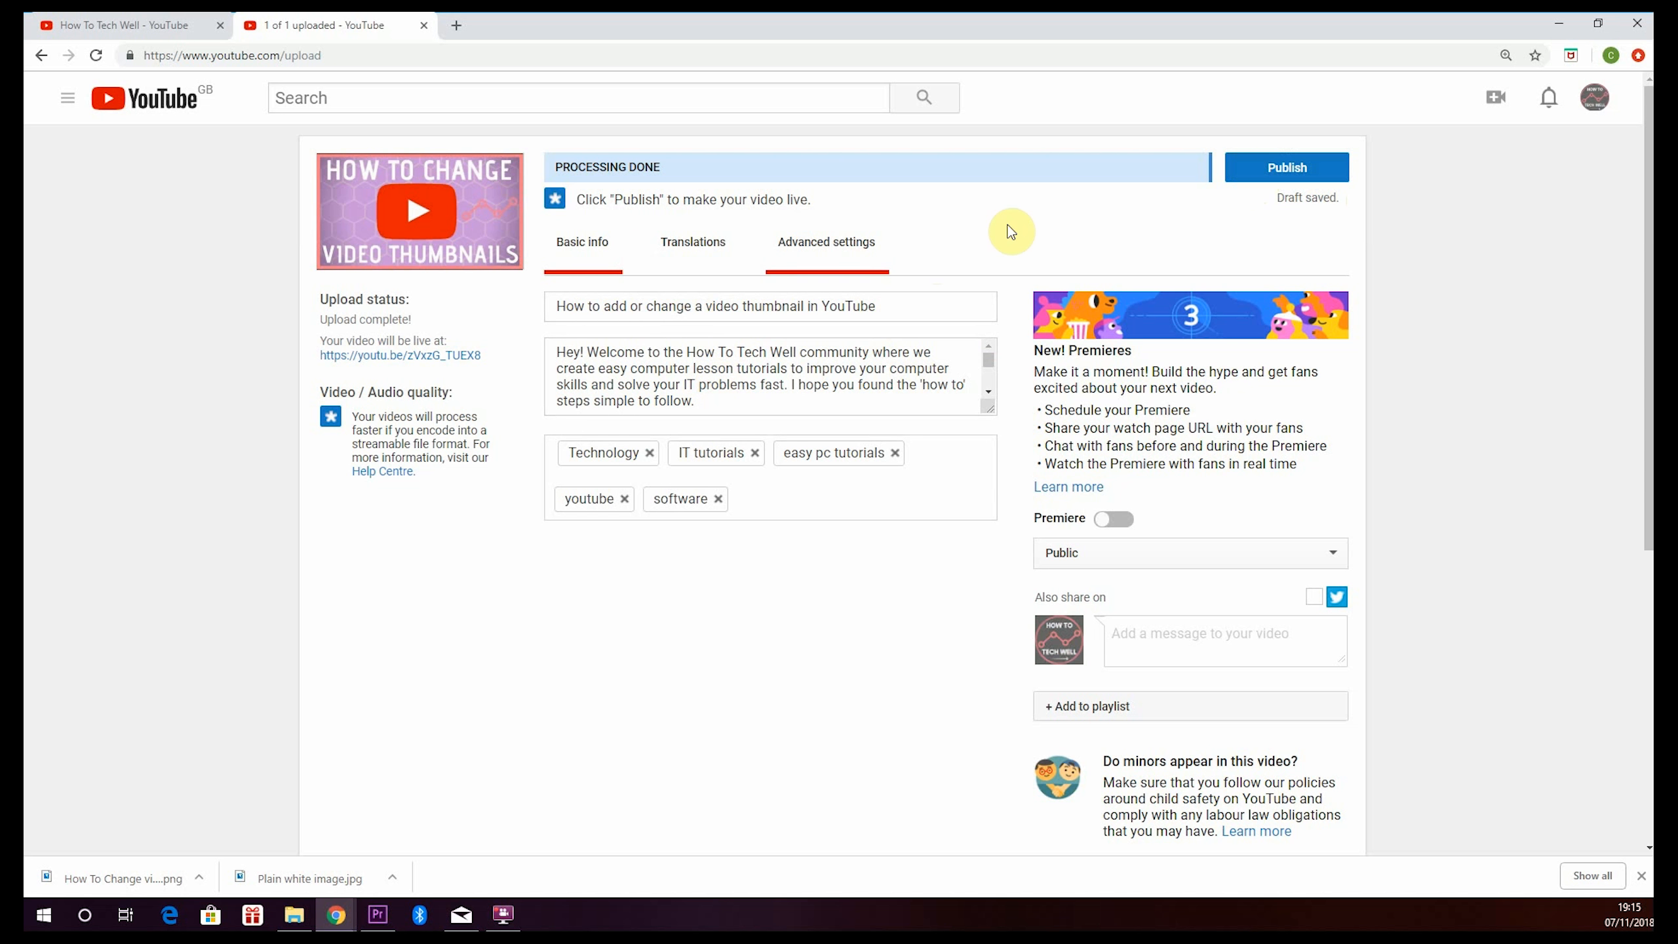
{"action": "left_click", "coordinate": [1289, 177]}
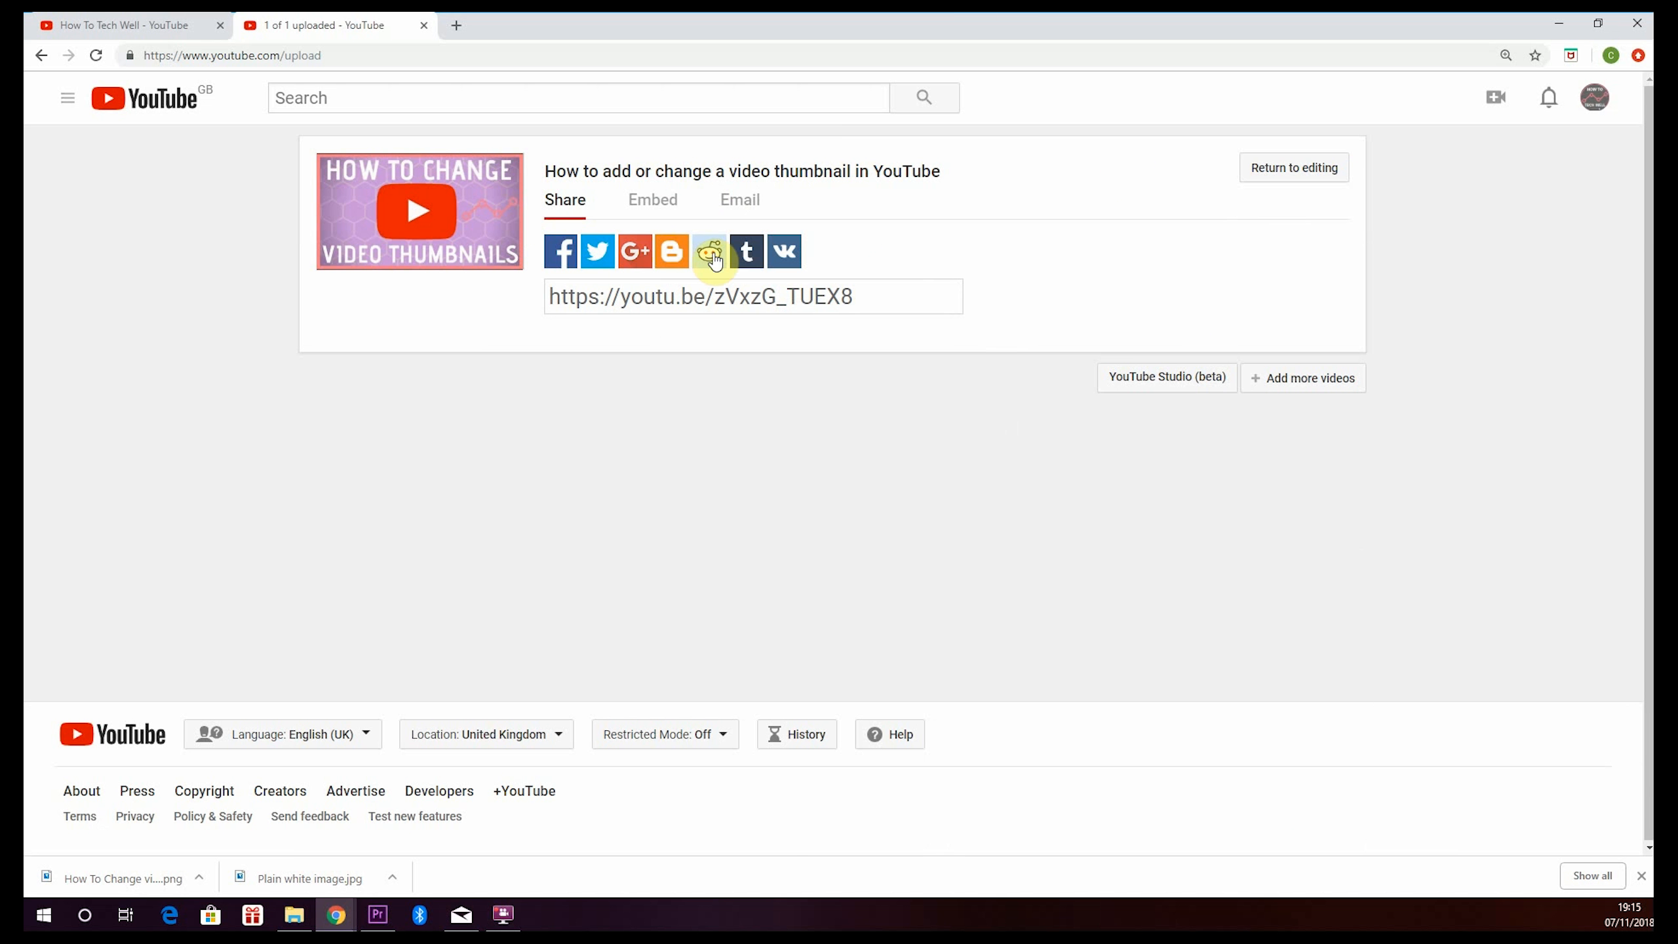
{"action": "left_click_drag", "start_coordinate": [876, 292], "coordinate": [455, 308]}
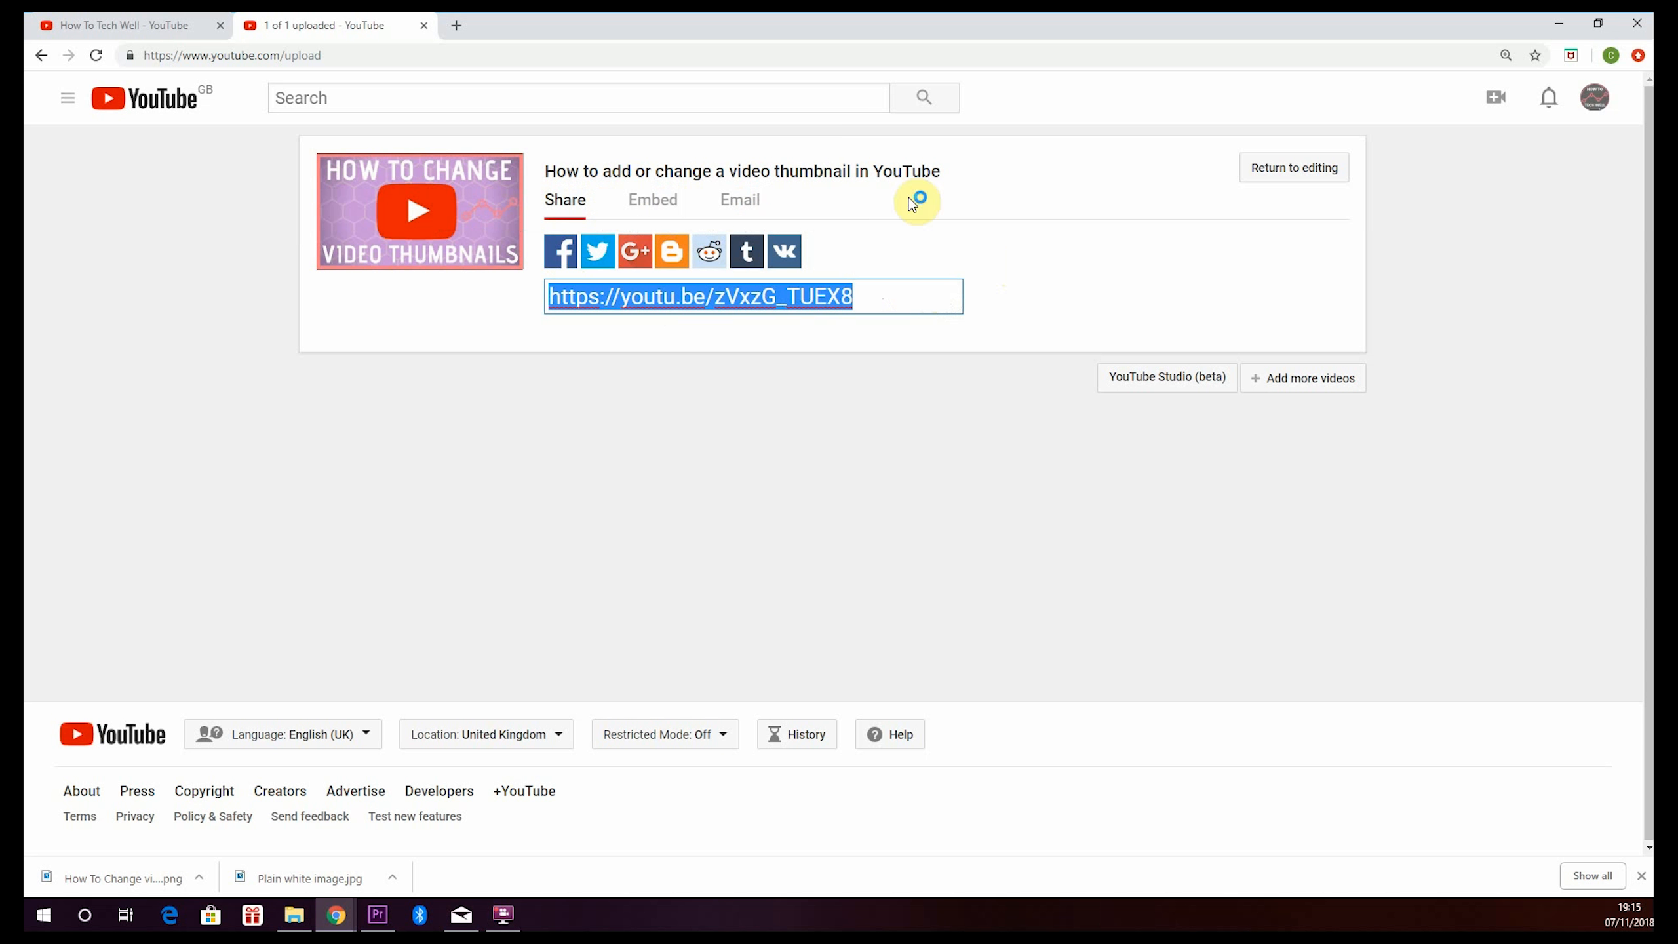
Return to editing the published video, remove the "IT tutorials" tag and save the change
{"action": "left_click", "coordinate": [1306, 178]}
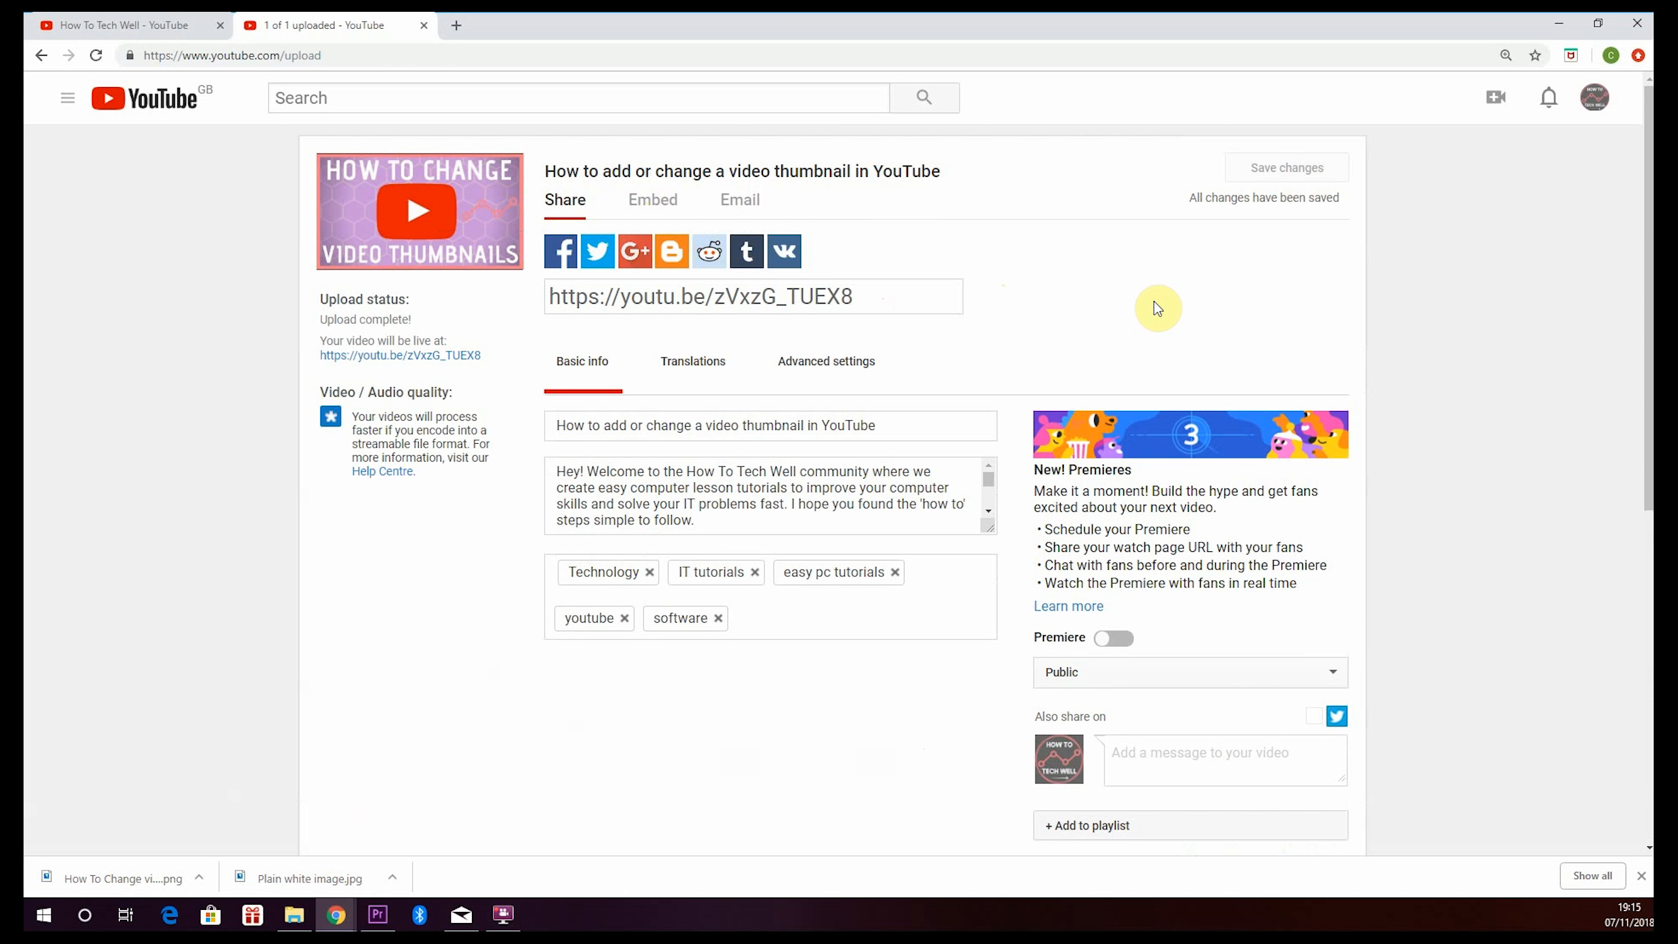
{"action": "left_click", "coordinate": [758, 573]}
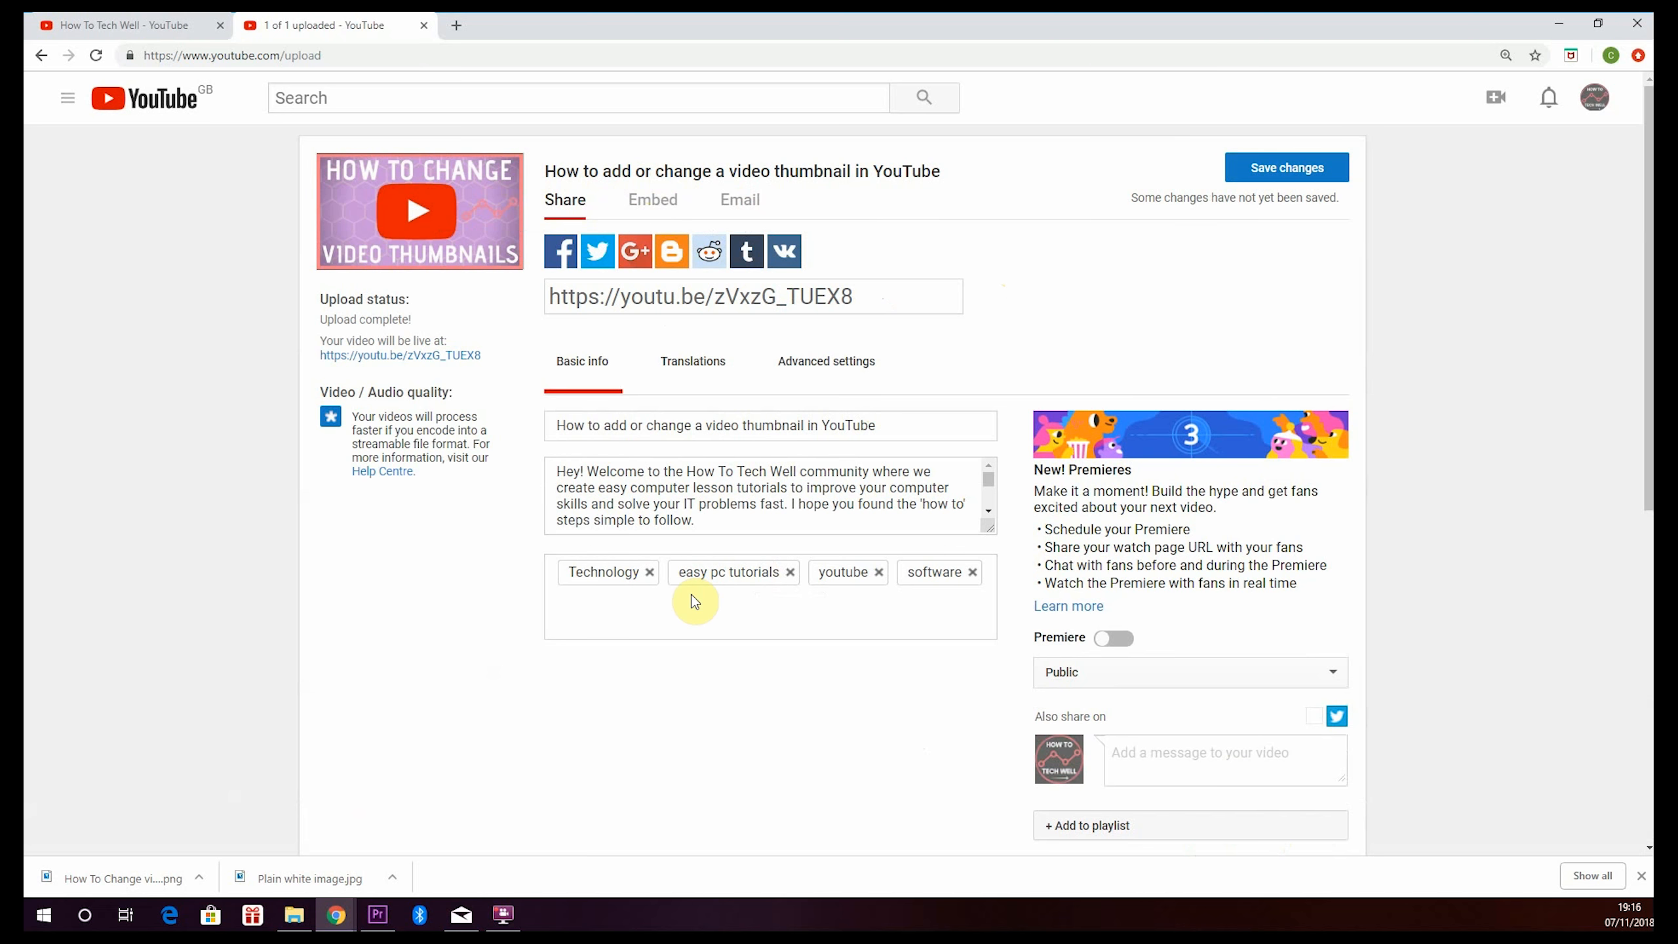
{"action": "left_click", "coordinate": [1275, 171]}
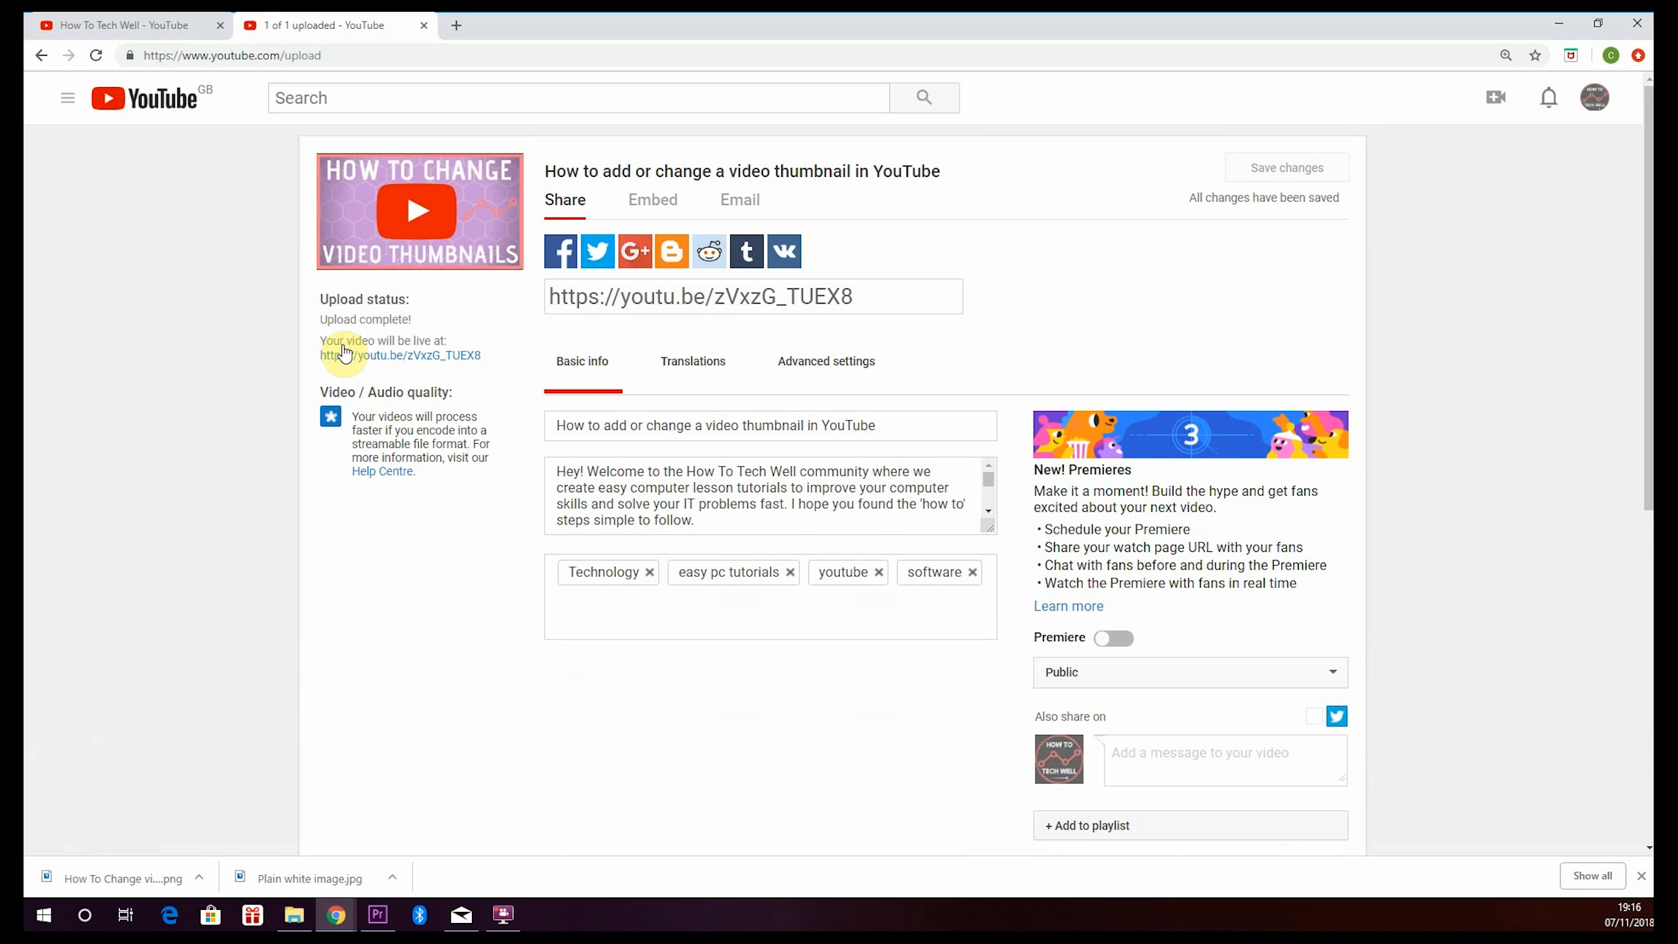
Open the published video's live link and look over its watch page, including the title and description
{"action": "left_click_drag", "start_coordinate": [338, 358], "coordinate": [350, 348]}
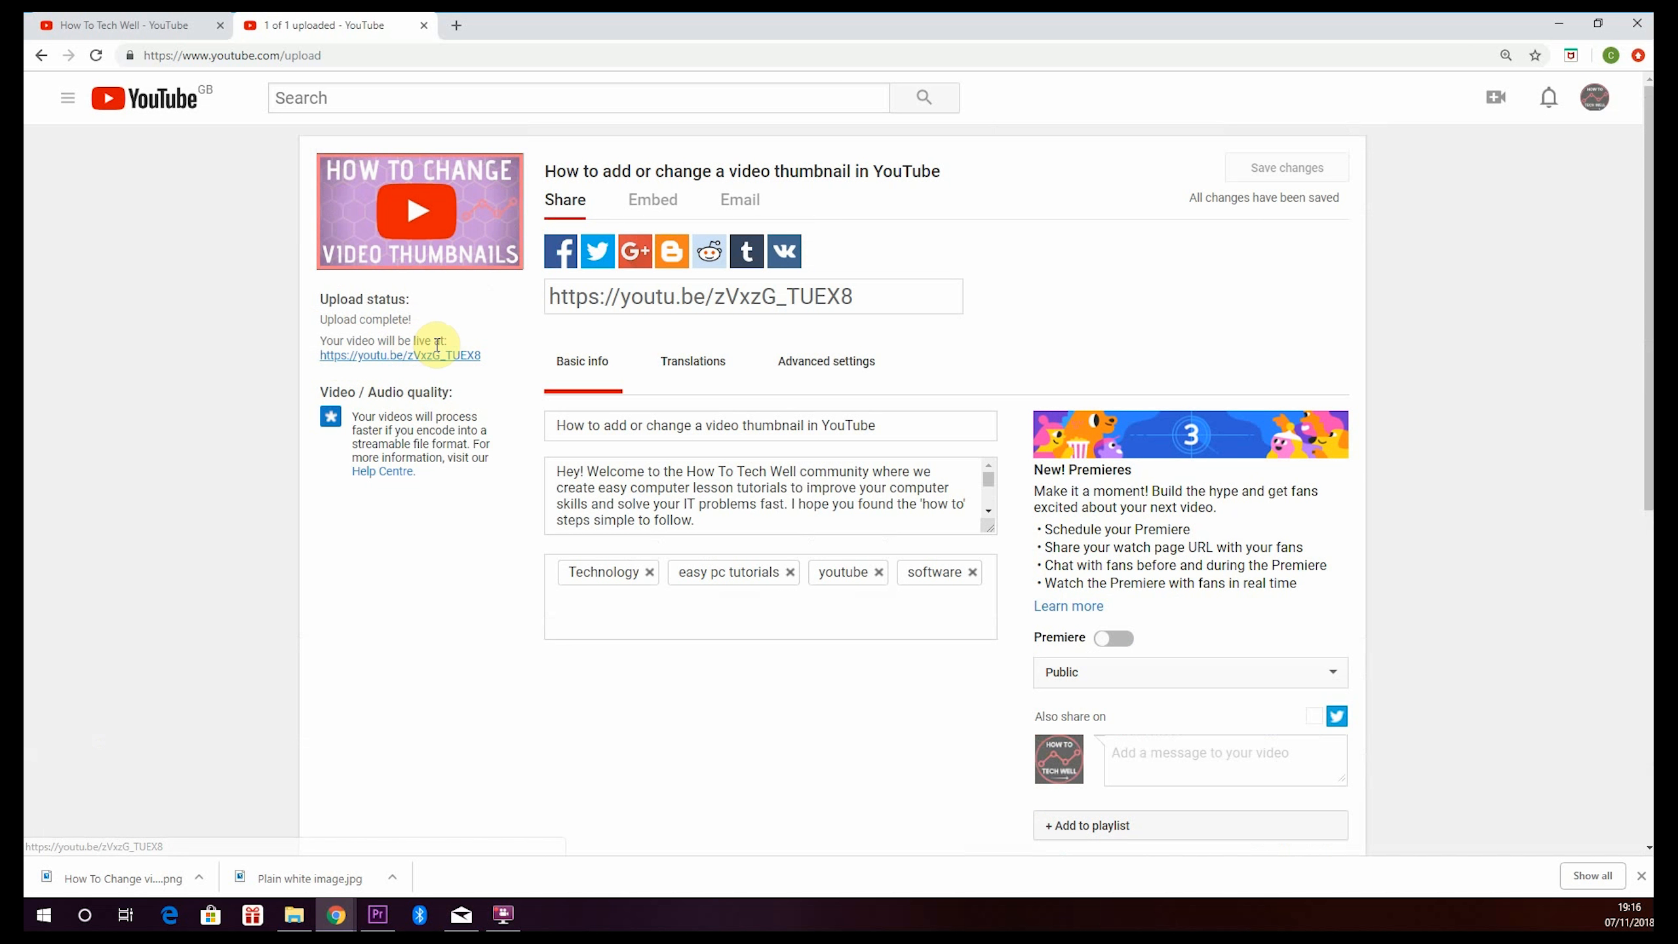
{"action": "left_click", "coordinate": [426, 358]}
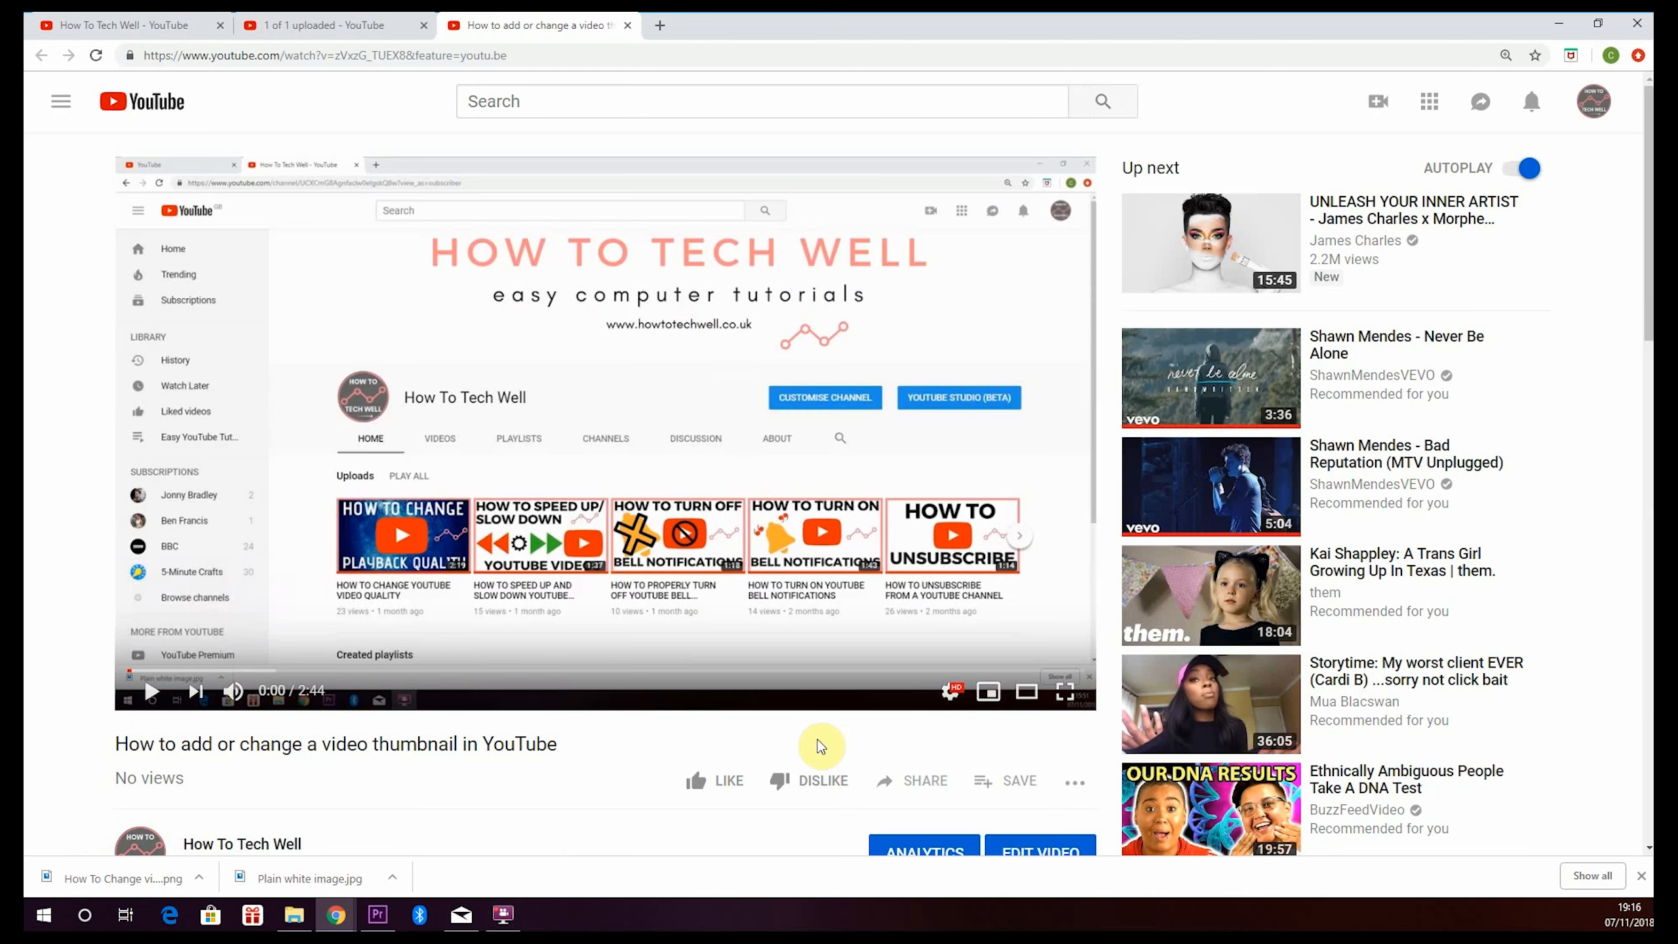
{"action": "scroll", "coordinate": [438, 768], "scroll_direction": "down", "scroll_amount": 6}
{"action": "scroll", "coordinate": [773, 553], "scroll_direction": "up", "scroll_amount": 4}
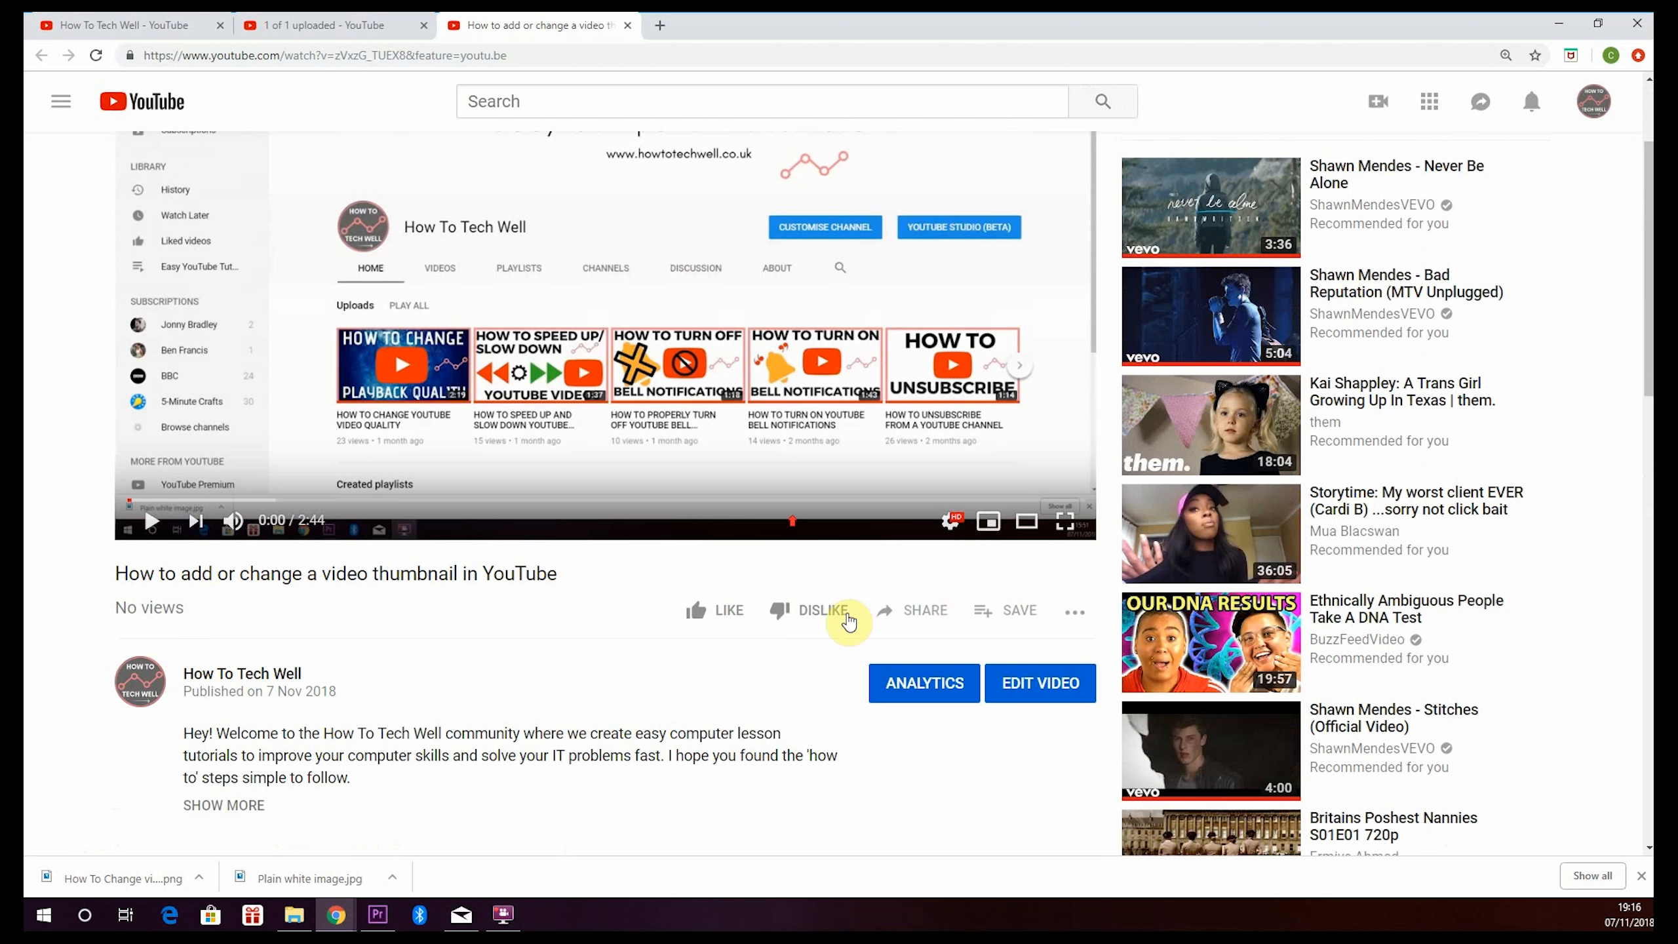
{"action": "scroll", "coordinate": [925, 361], "scroll_direction": "up", "scroll_amount": 1}
{"action": "scroll", "coordinate": [925, 361], "scroll_direction": "up", "scroll_amount": 2}
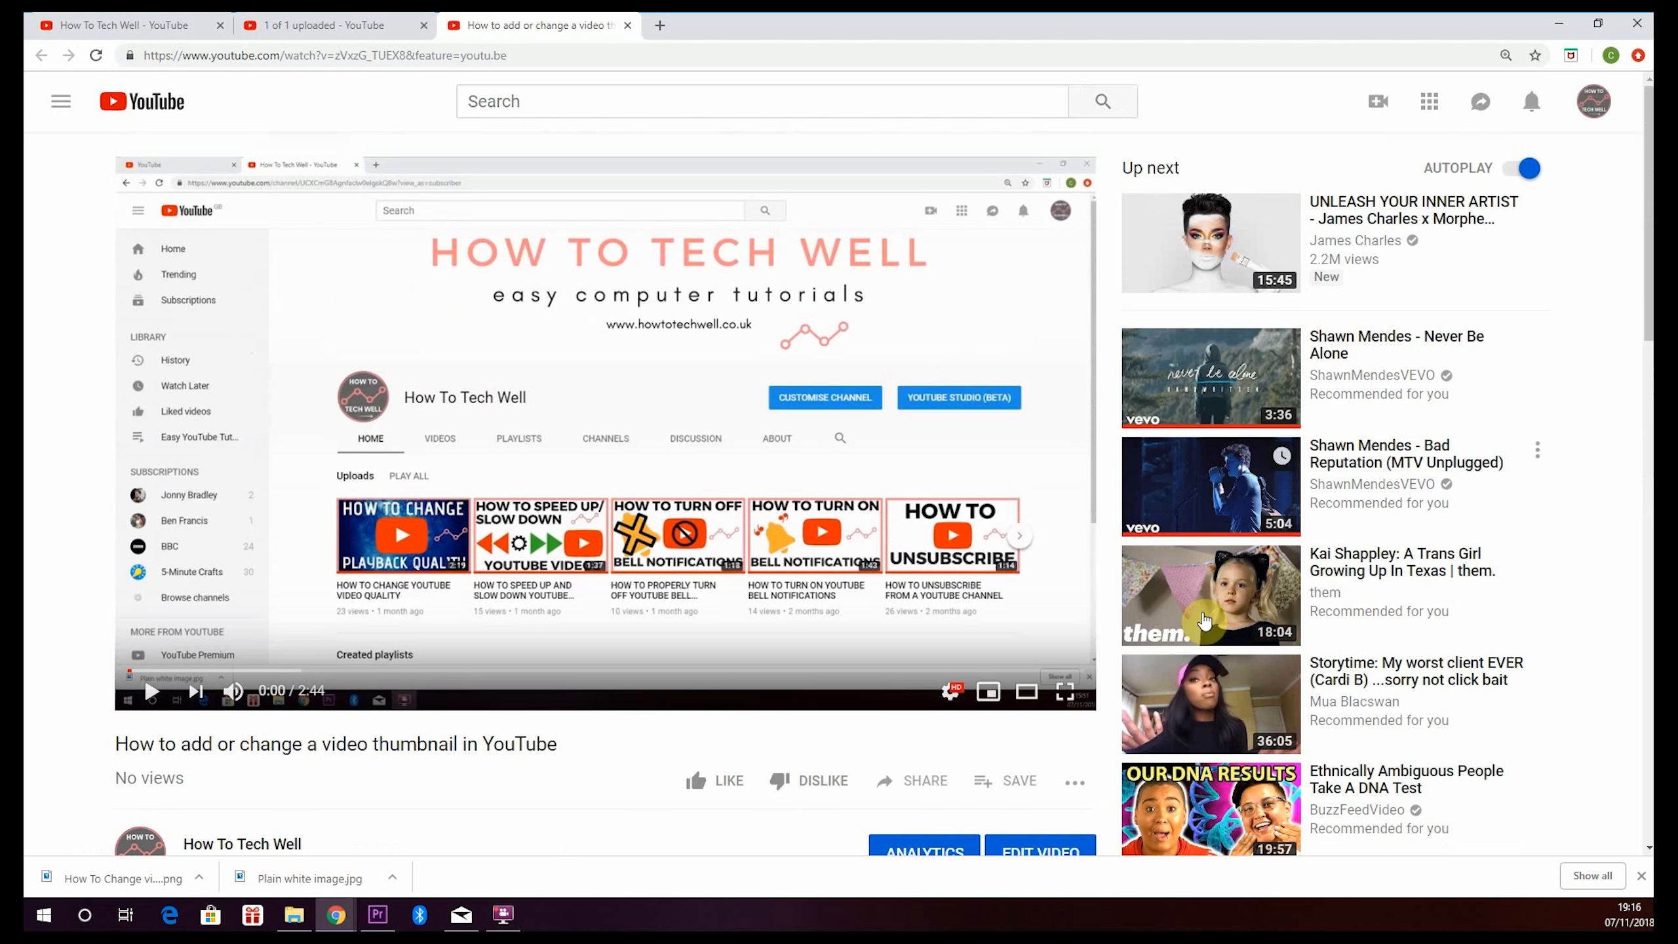